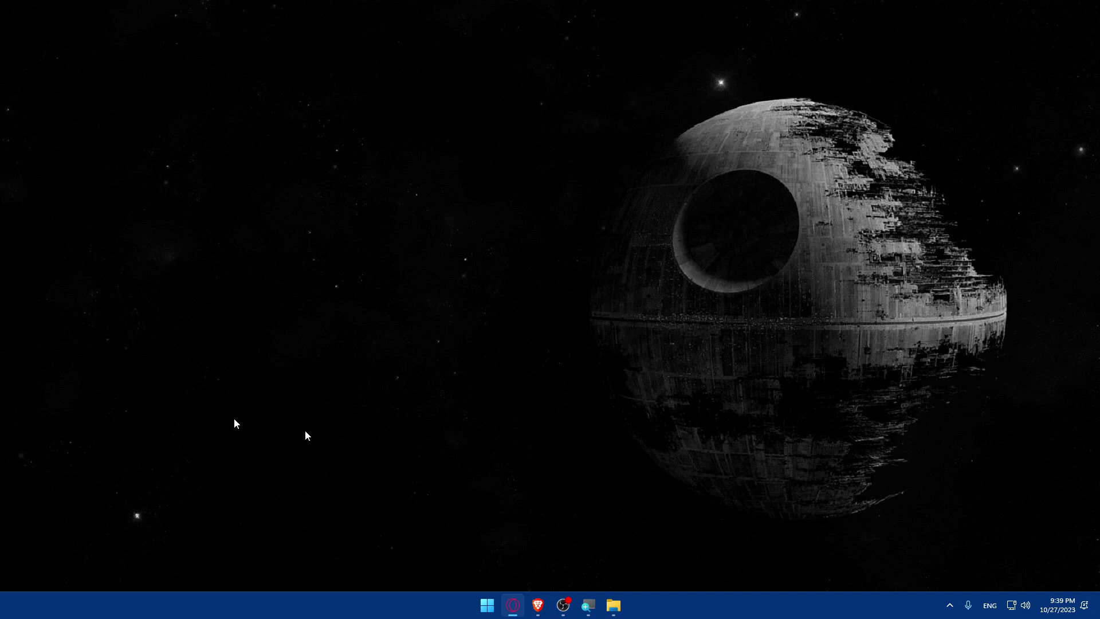
Open ads.google.com in Brave to load the Google Ads home page.
click(537, 605)
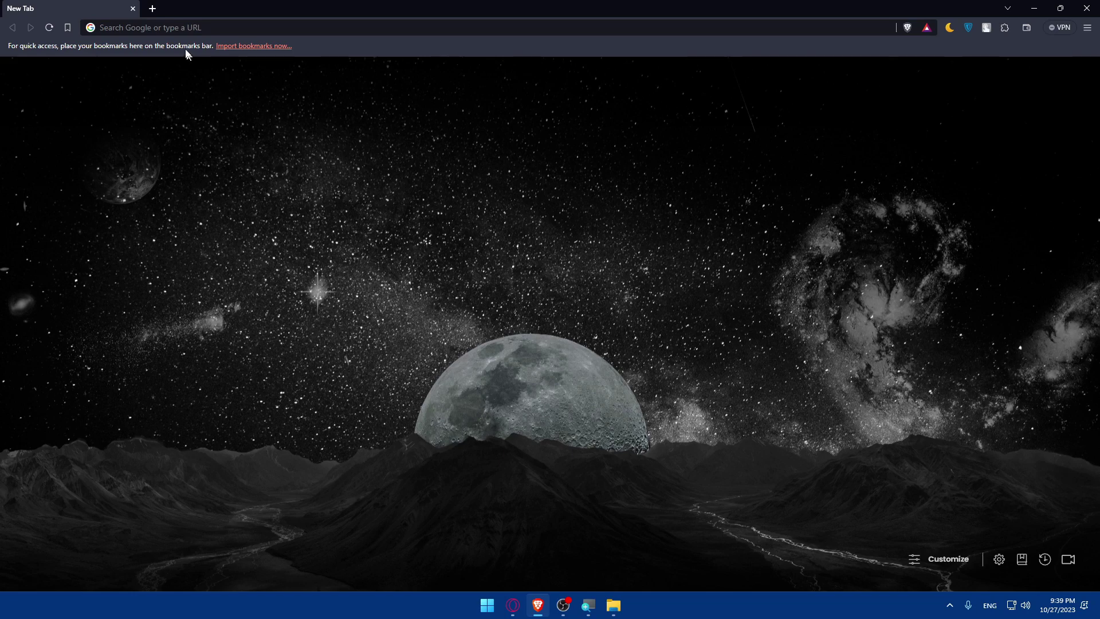
click(181, 29)
text(ads)
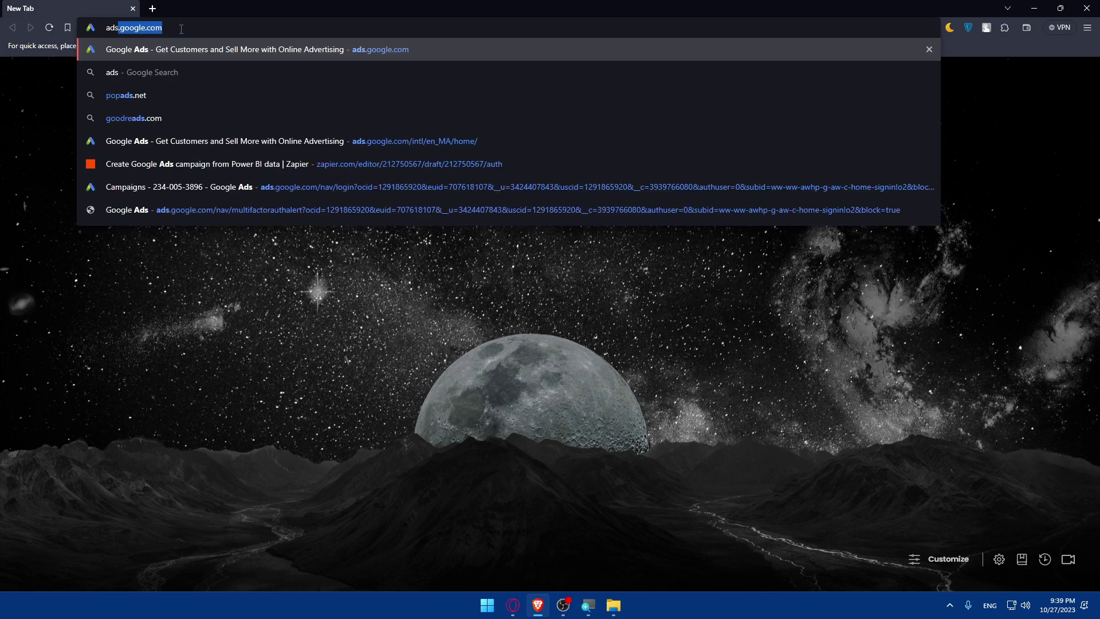
text(.google.)
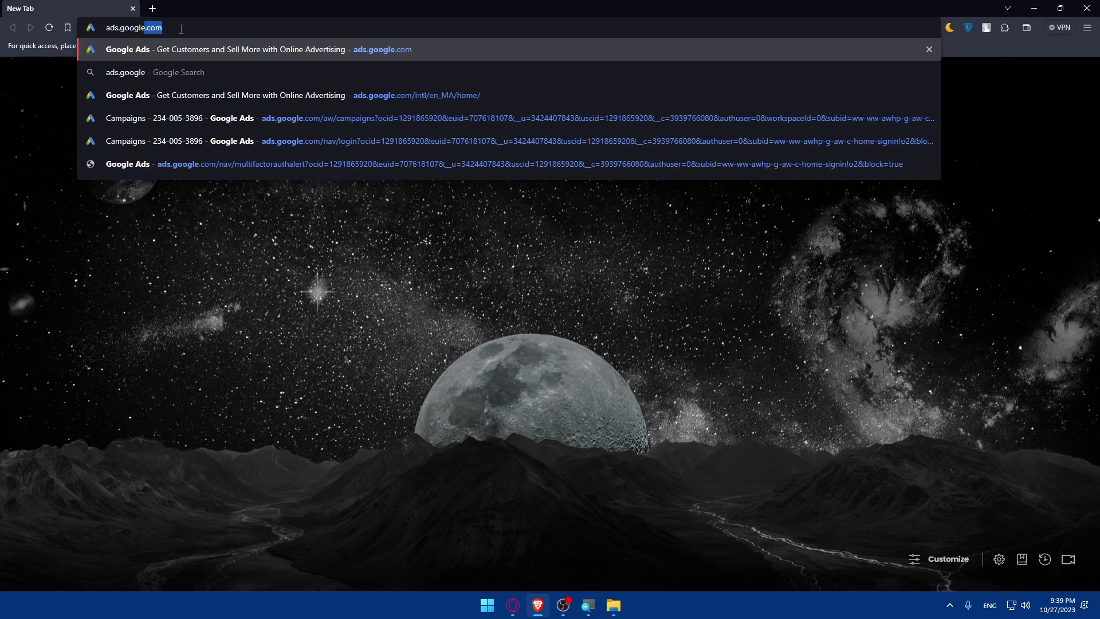
text(com)
key(Return)
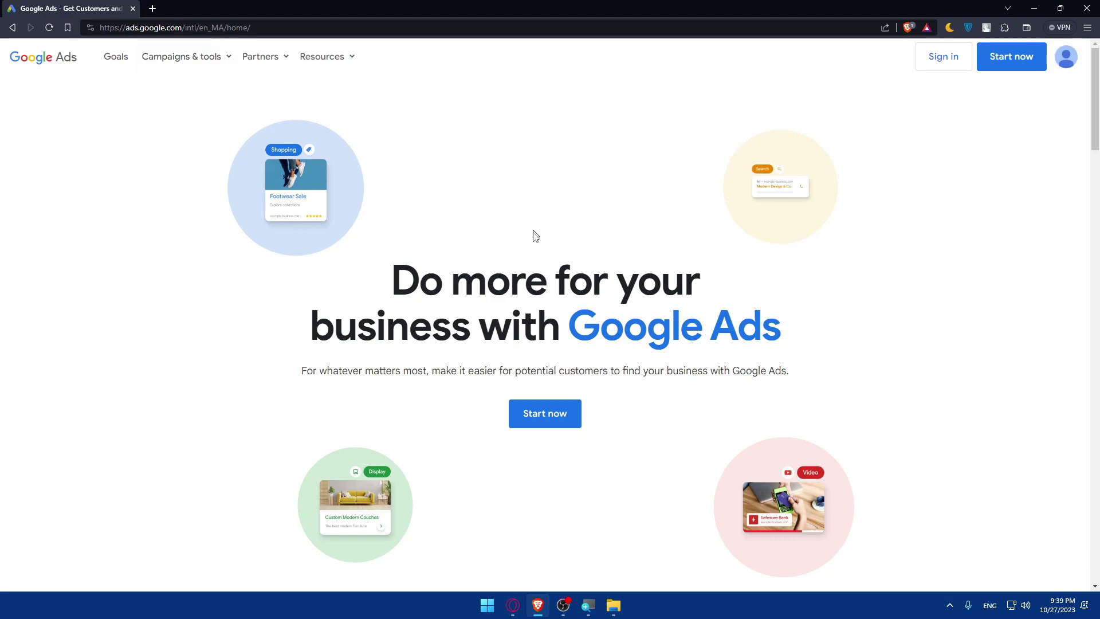
Browse the Google Ads homepage, then enter the account's Campaigns page via Start now.
scroll(430, 248, down, 20)
scroll(431, 250, up, 10)
scroll(431, 251, down, 5)
scroll(431, 250, up, 10)
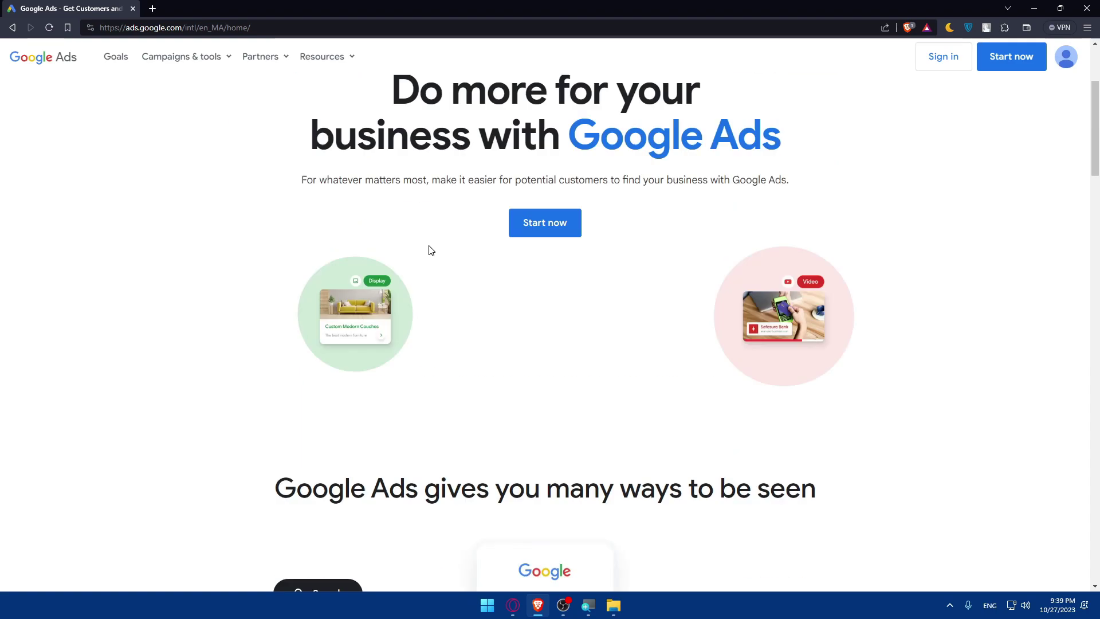
scroll(431, 250, down, 10)
scroll(431, 250, down, 10)
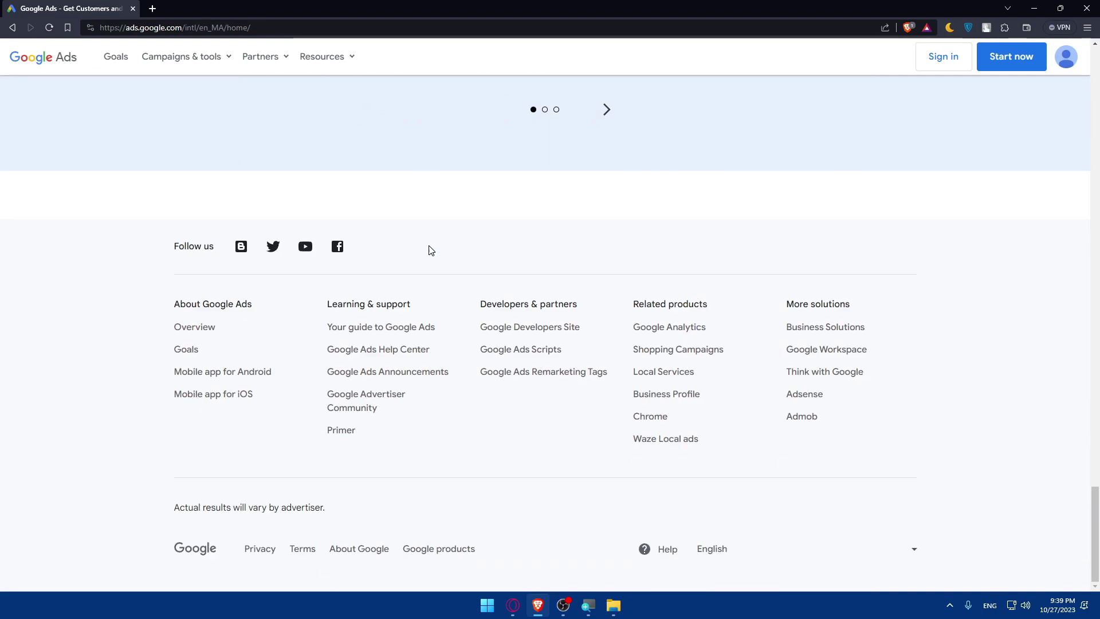
scroll(431, 251, up, 20)
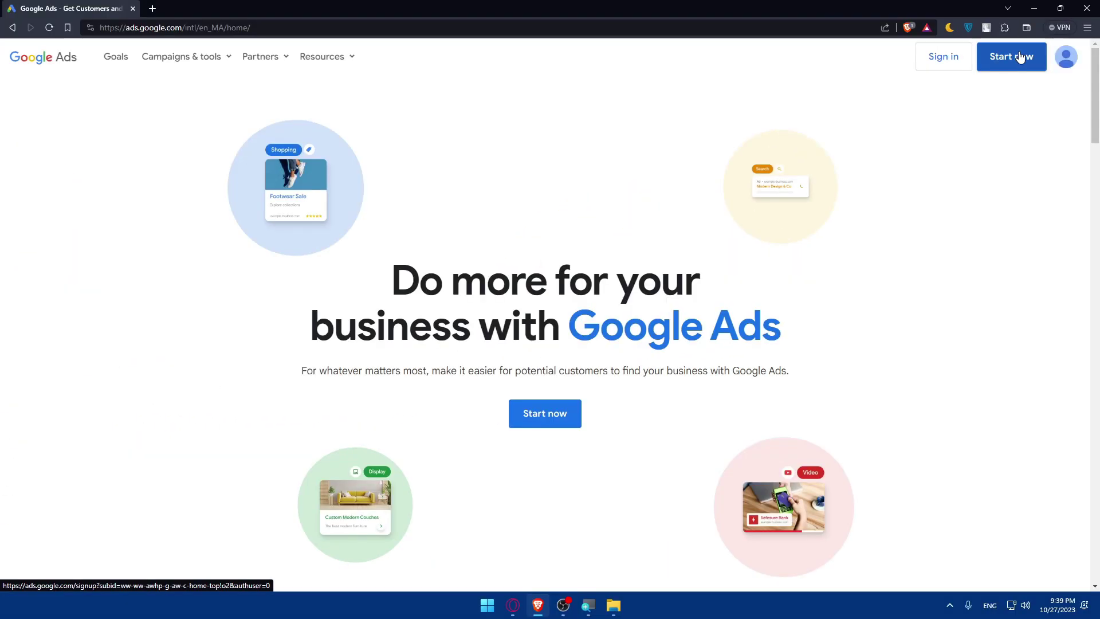
click(951, 67)
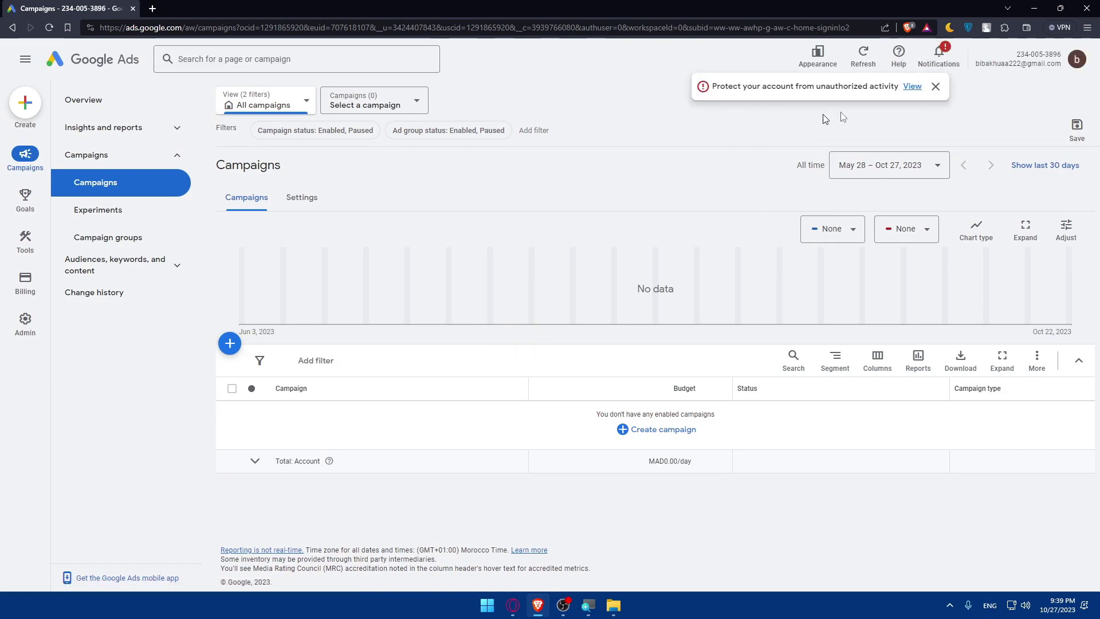
Dismiss the Protect your account banner and open then close the Add filter list.
click(936, 87)
click(534, 130)
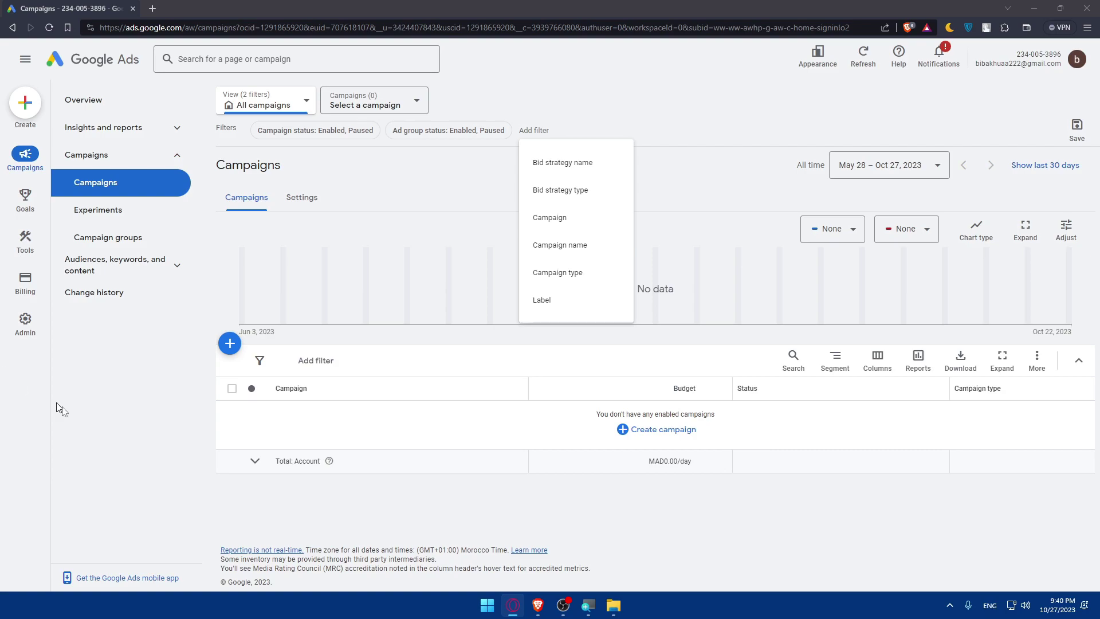
click(166, 433)
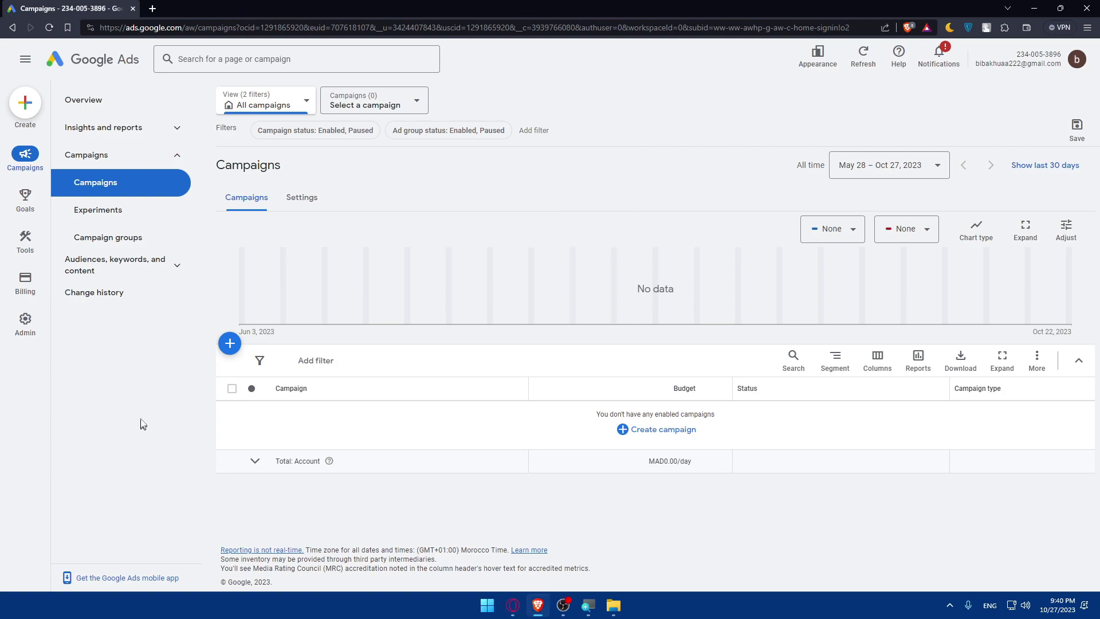
mouse_move(25, 323)
mouse_move(19, 242)
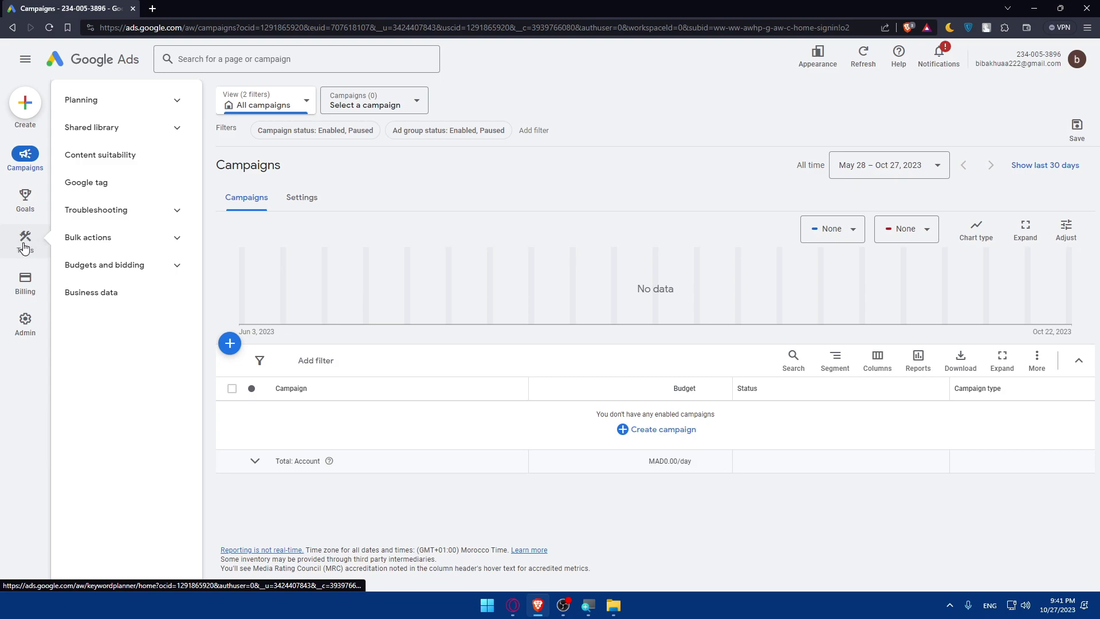
Start a new Website conversion action from the Create menu.
click(21, 100)
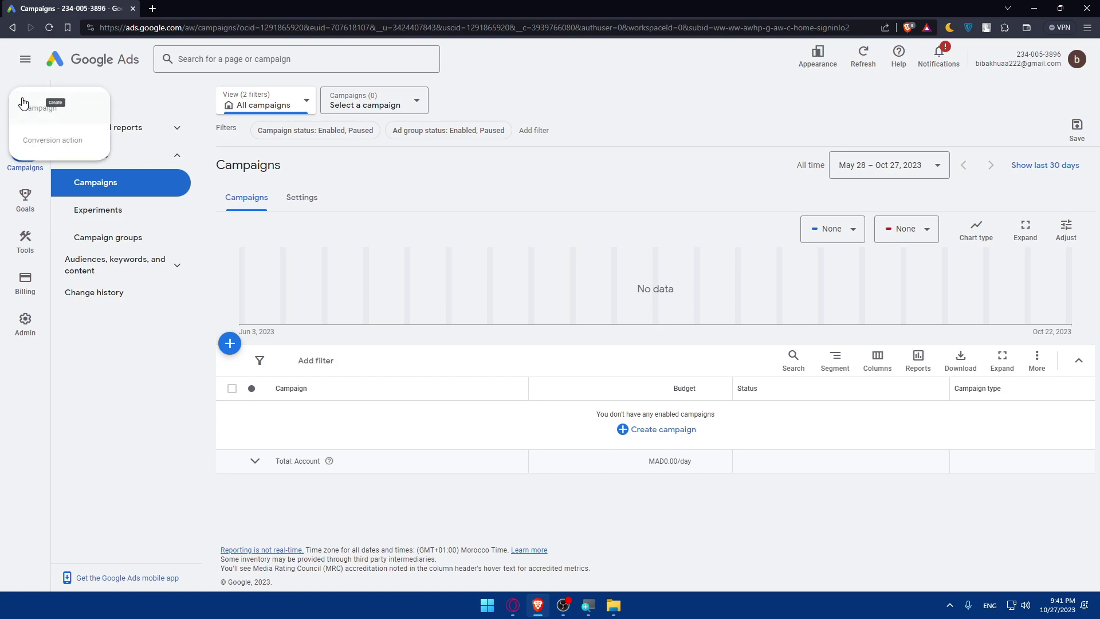
click(48, 145)
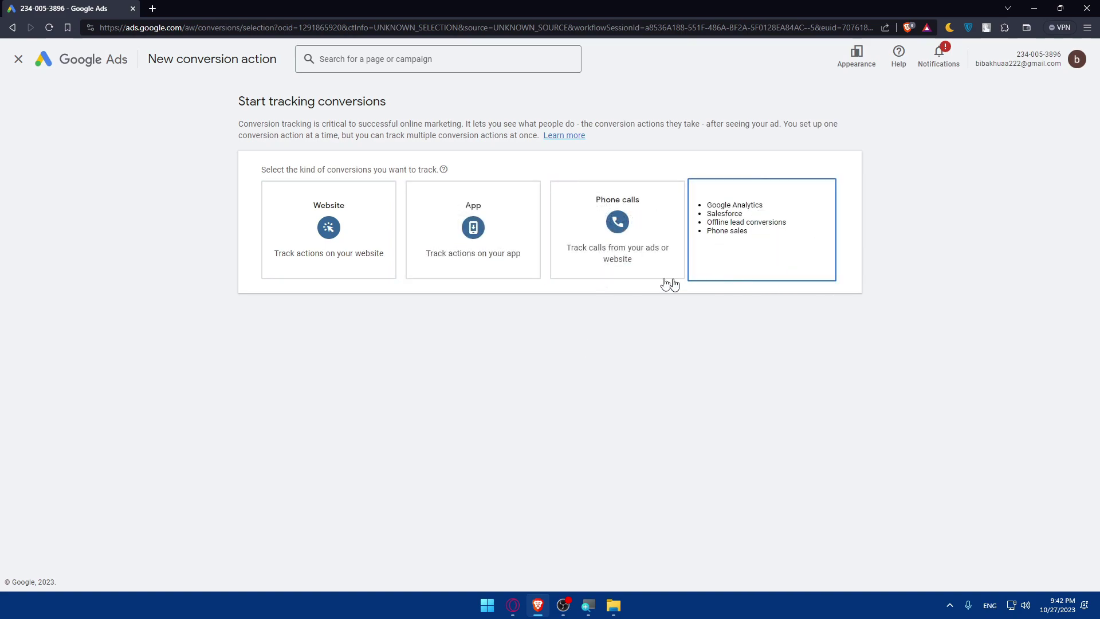
click(332, 208)
Enter mromix.com as the website domain and scan the site.
click(329, 245)
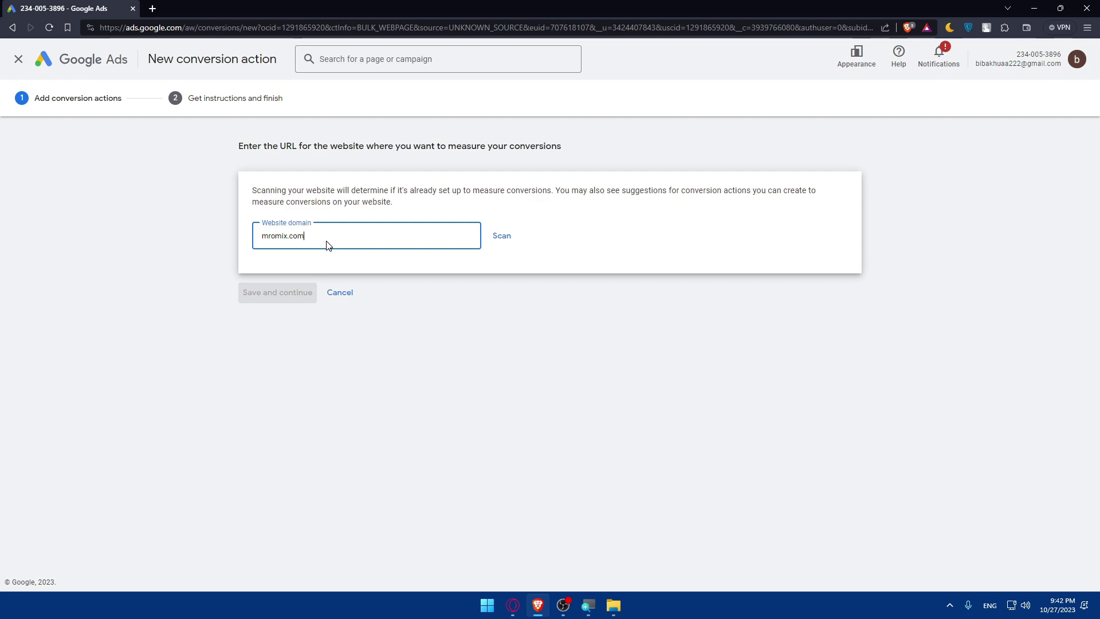
click(507, 242)
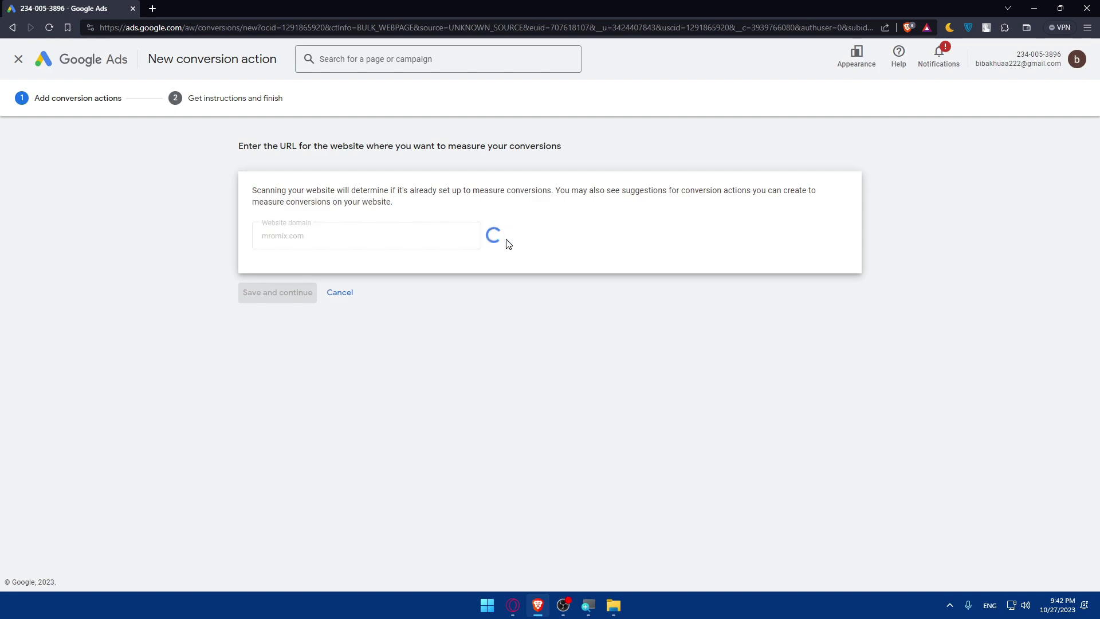
scroll(509, 252, down, 3)
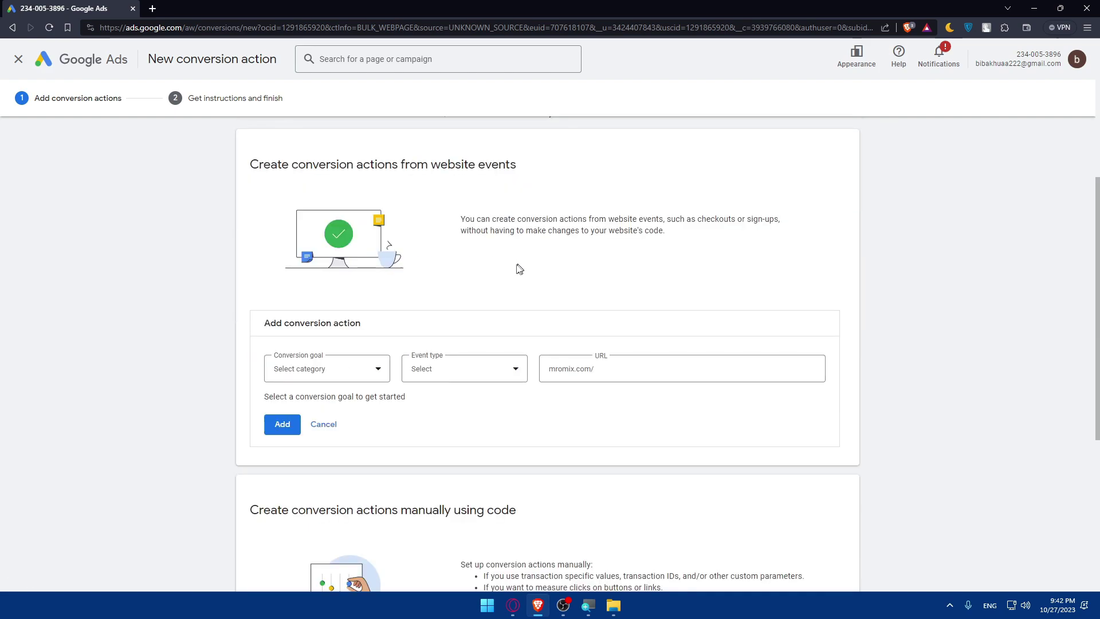
Draft a Purchase conversion action with the Page load event type.
click(369, 374)
click(327, 401)
click(449, 378)
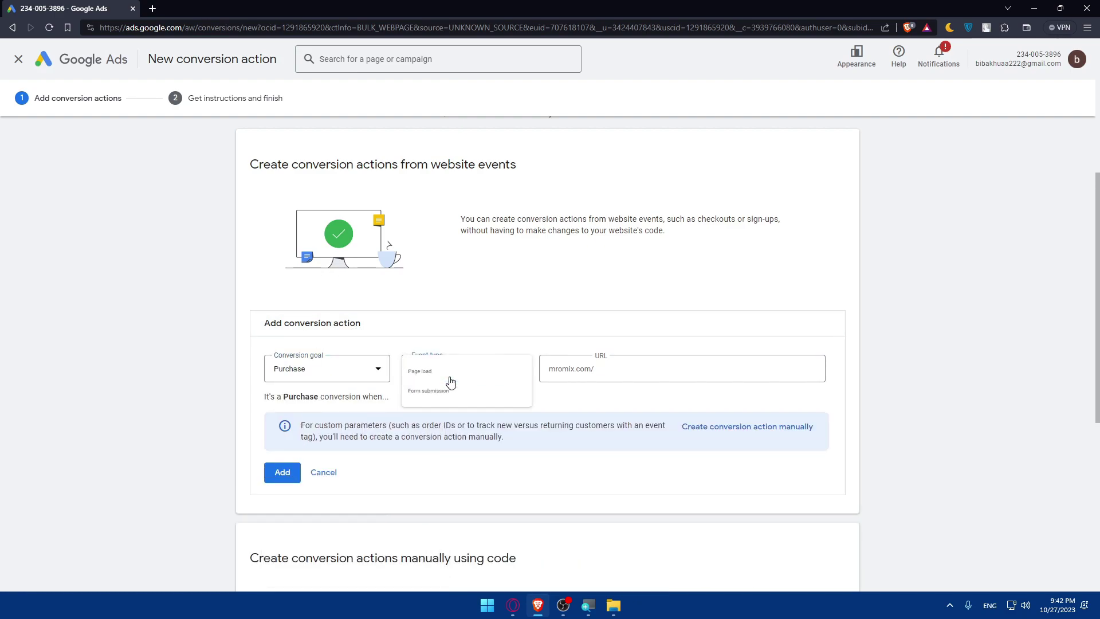
click(469, 385)
click(629, 379)
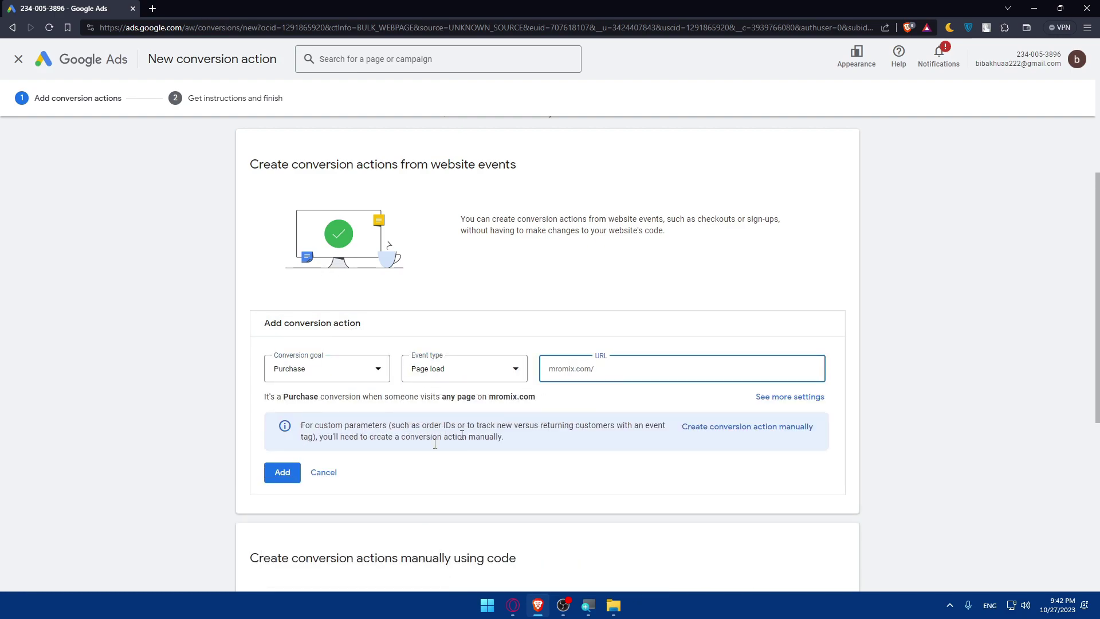
click(271, 475)
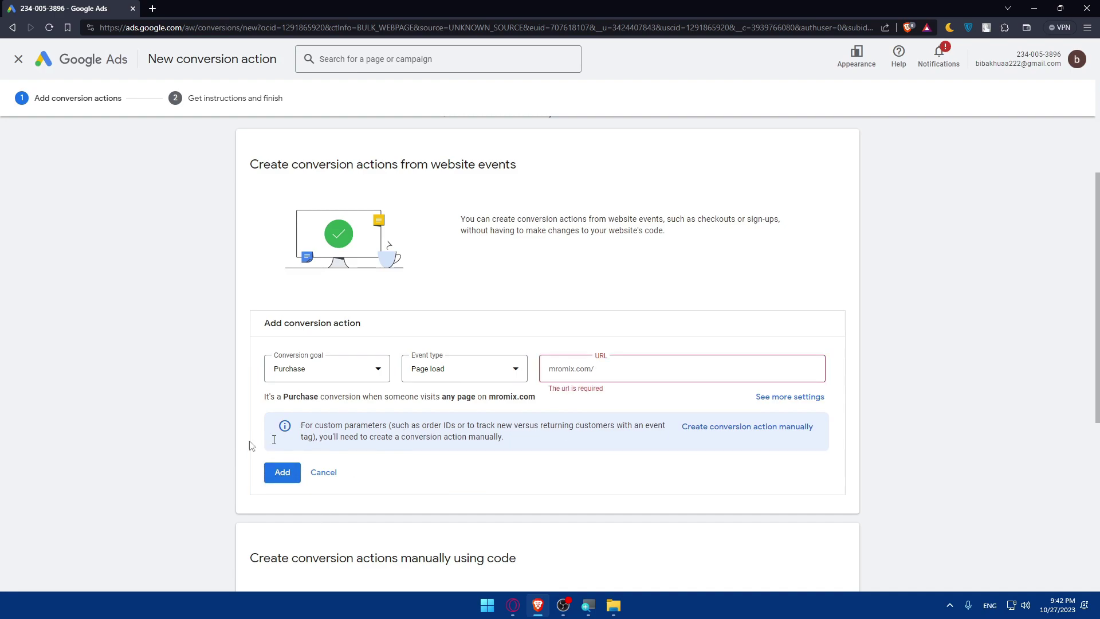
Discard the Purchase action and accept enhanced conversions with Agree and continue.
scroll(210, 441, down, 3)
scroll(209, 441, up, 3)
click(322, 473)
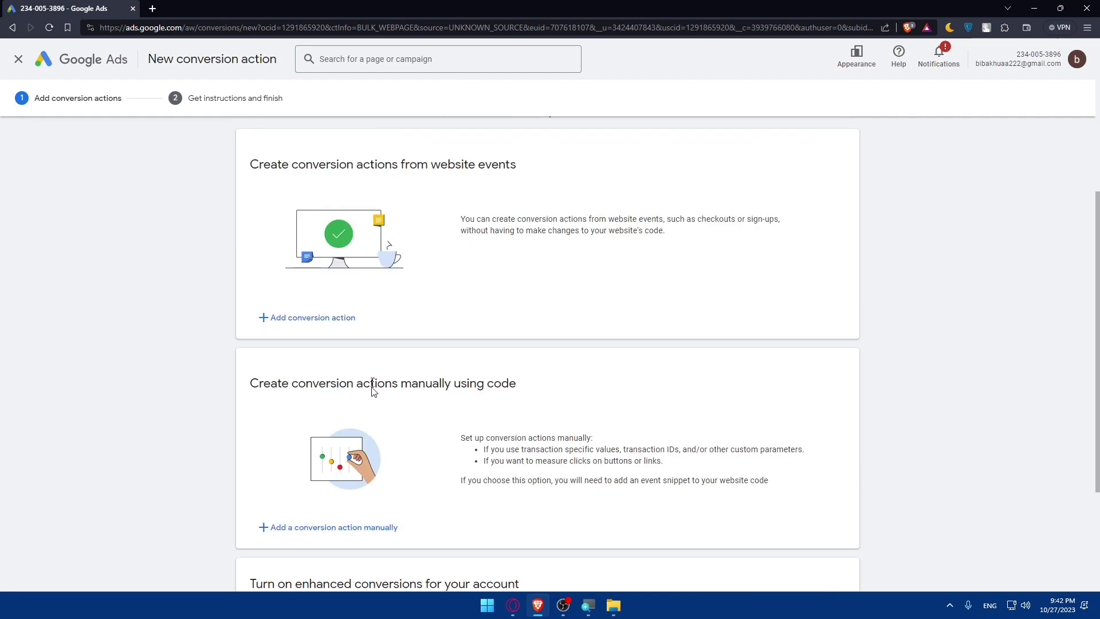
scroll(372, 374, up, 3)
scroll(386, 351, down, 6)
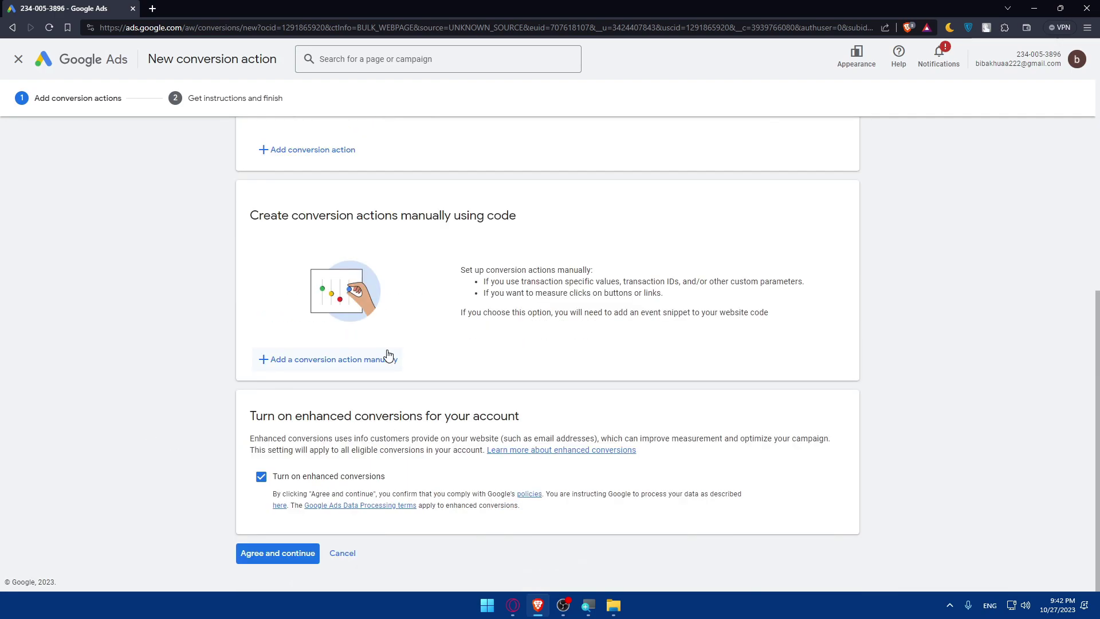
click(288, 564)
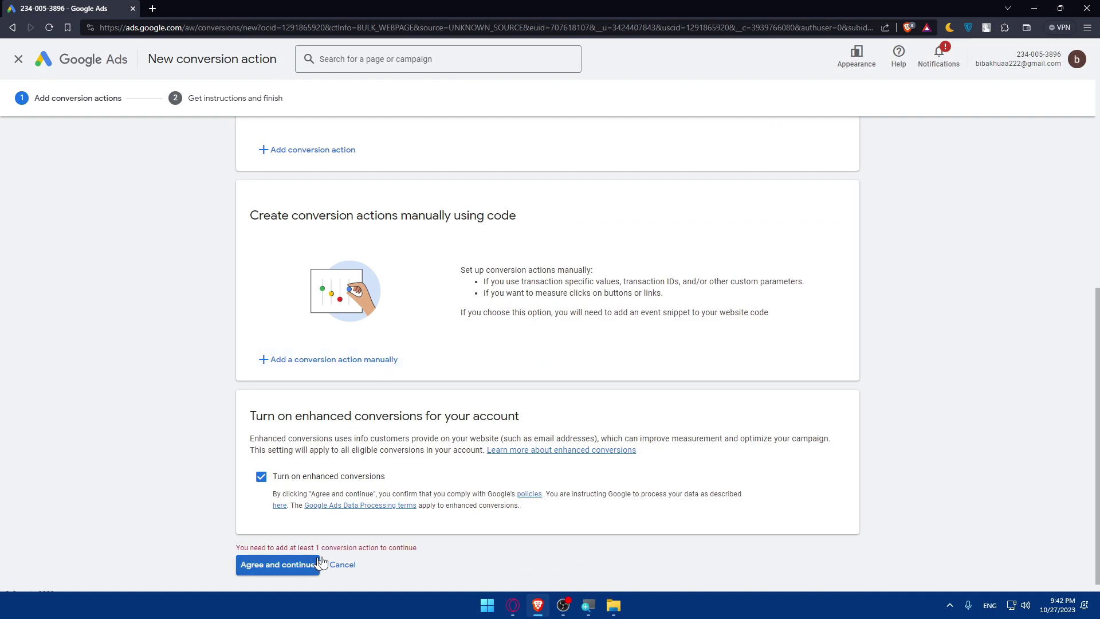
Add a website conversion action with goal Subscribe and event type Form submission.
scroll(430, 395, up, 5)
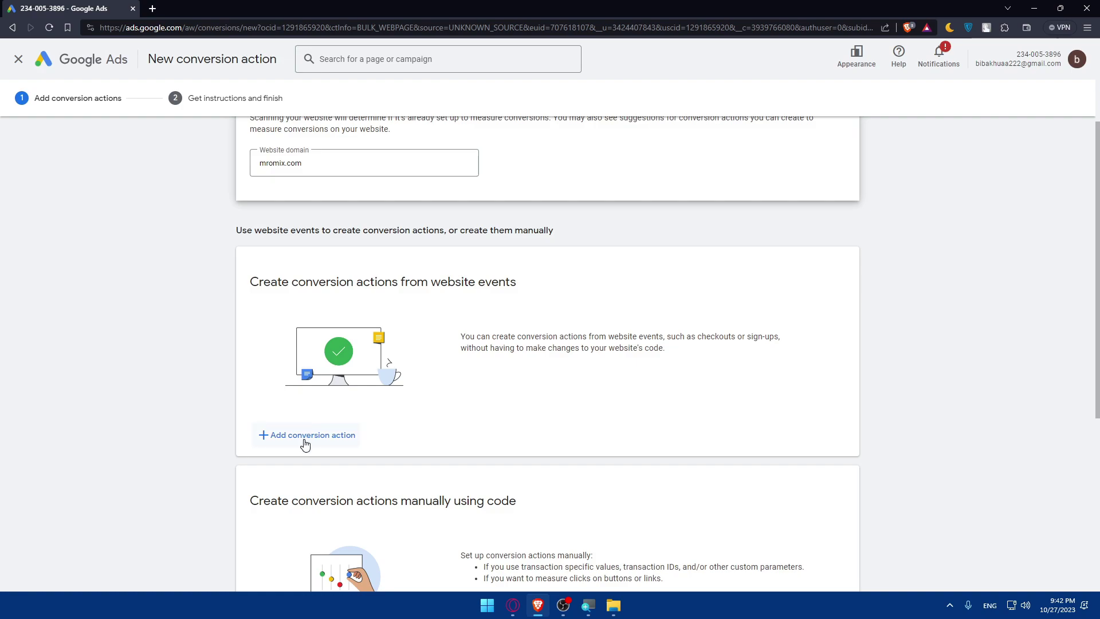
click(299, 433)
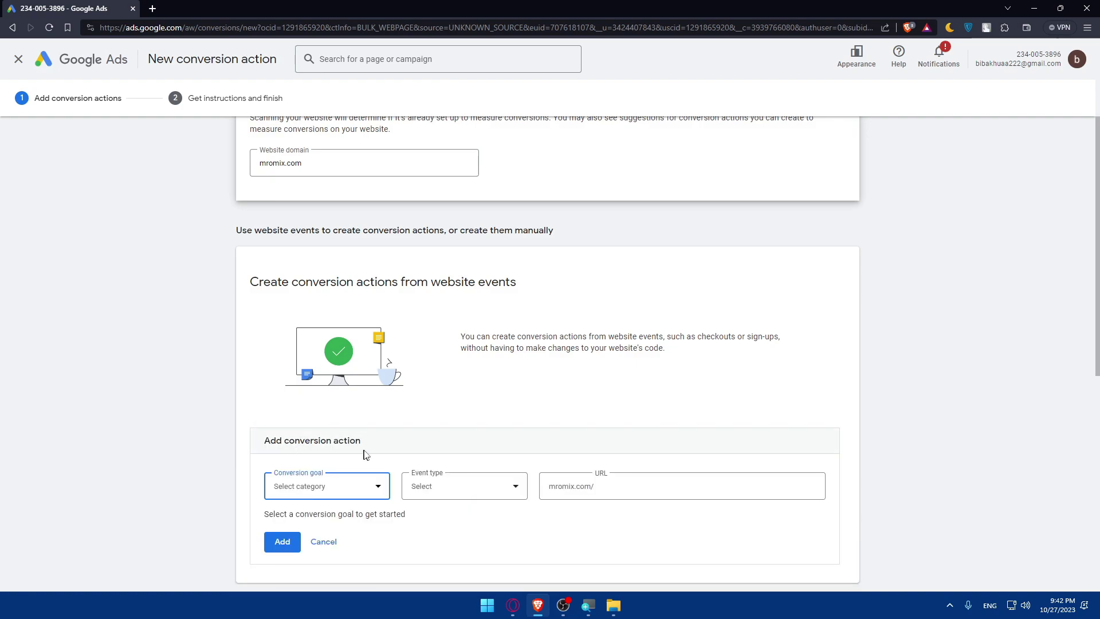
click(370, 486)
scroll(377, 436, down, 3)
scroll(378, 436, down, 1)
scroll(422, 435, up, 4)
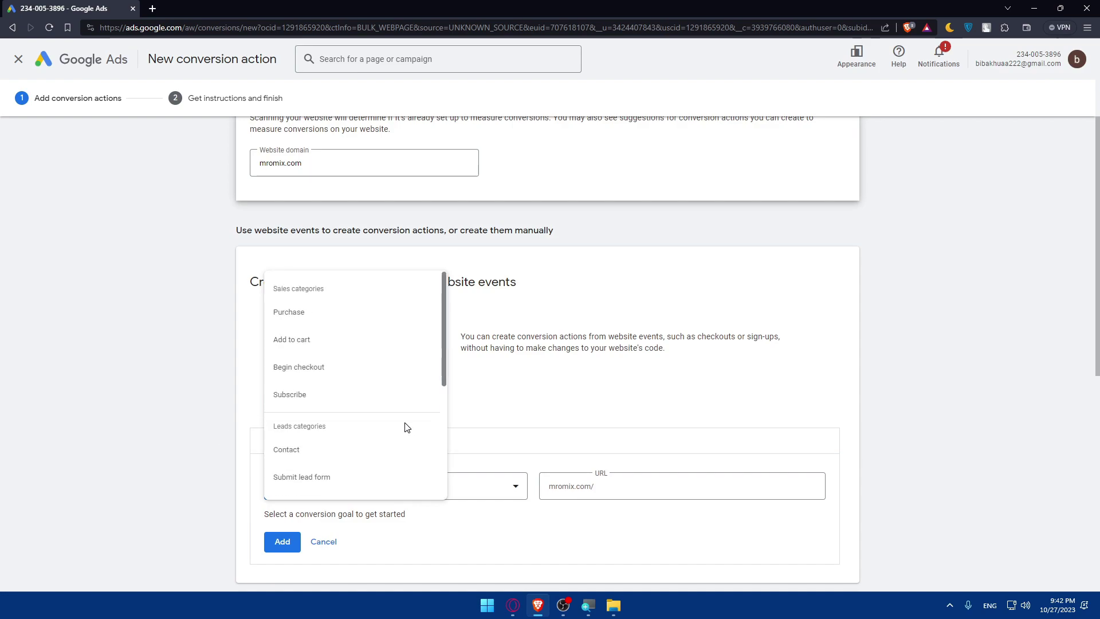
click(329, 395)
click(457, 484)
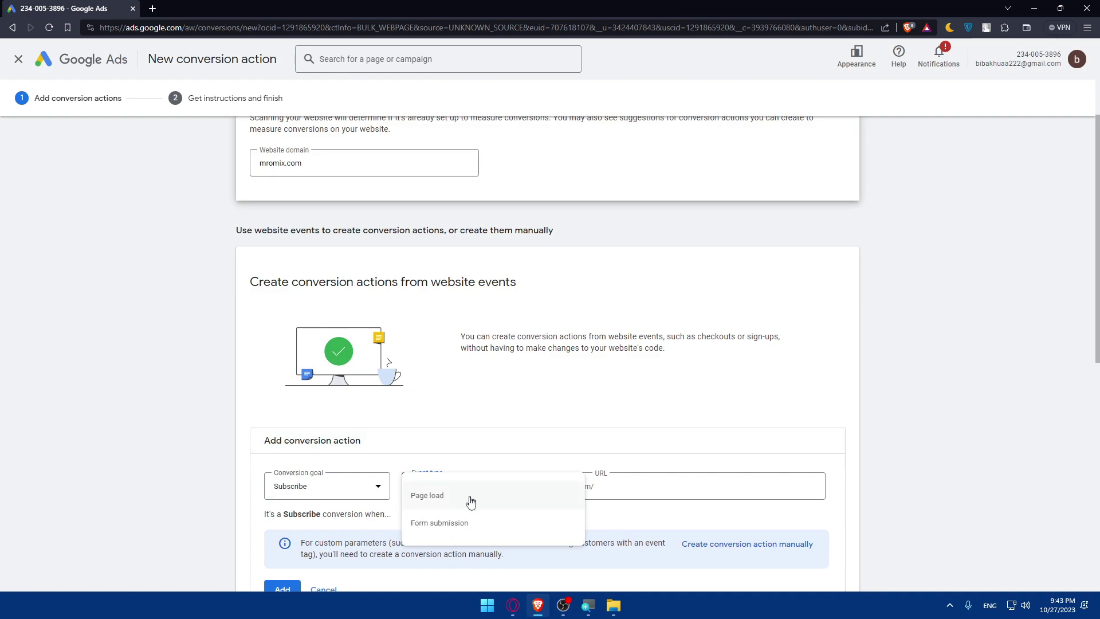
click(438, 523)
scroll(630, 481, down, 3)
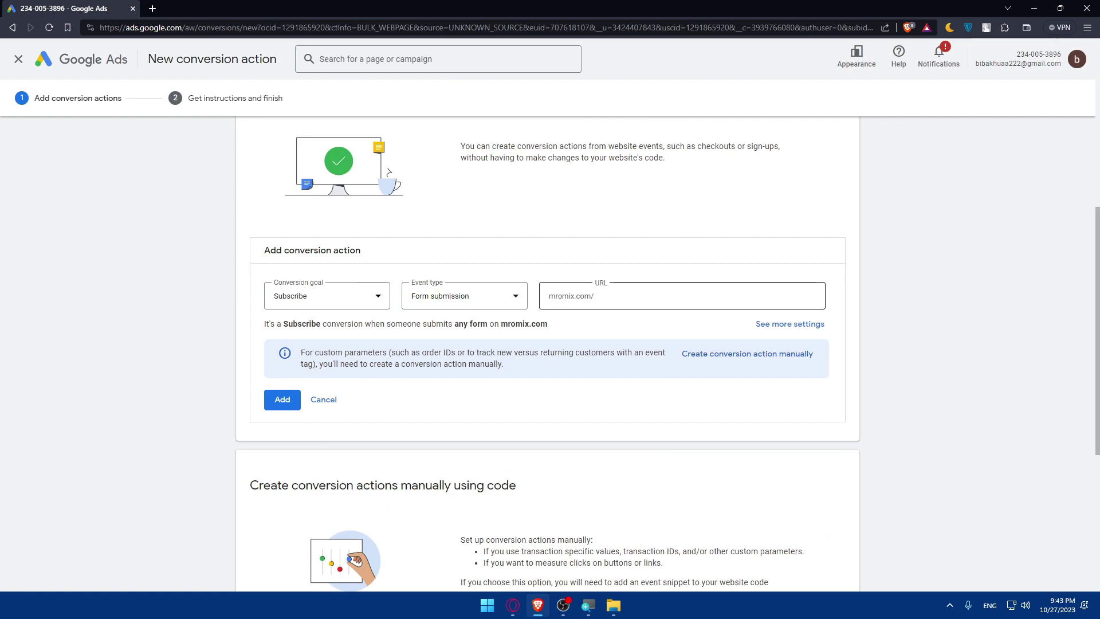
Expand the conversion action's optimization settings and try saving it.
click(790, 323)
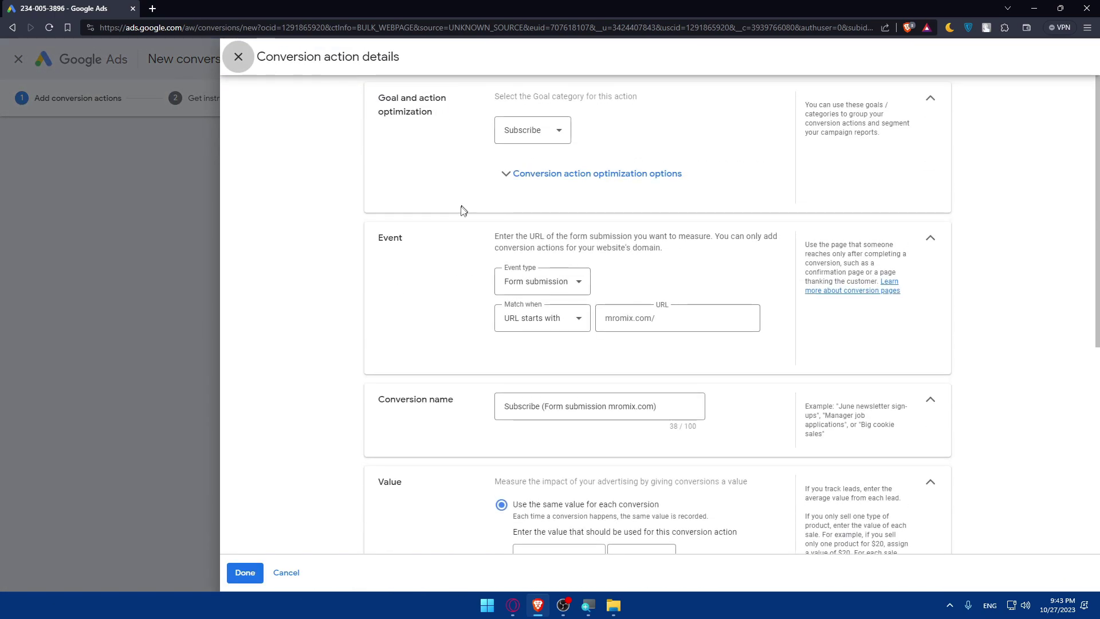
scroll(419, 319, down, 3)
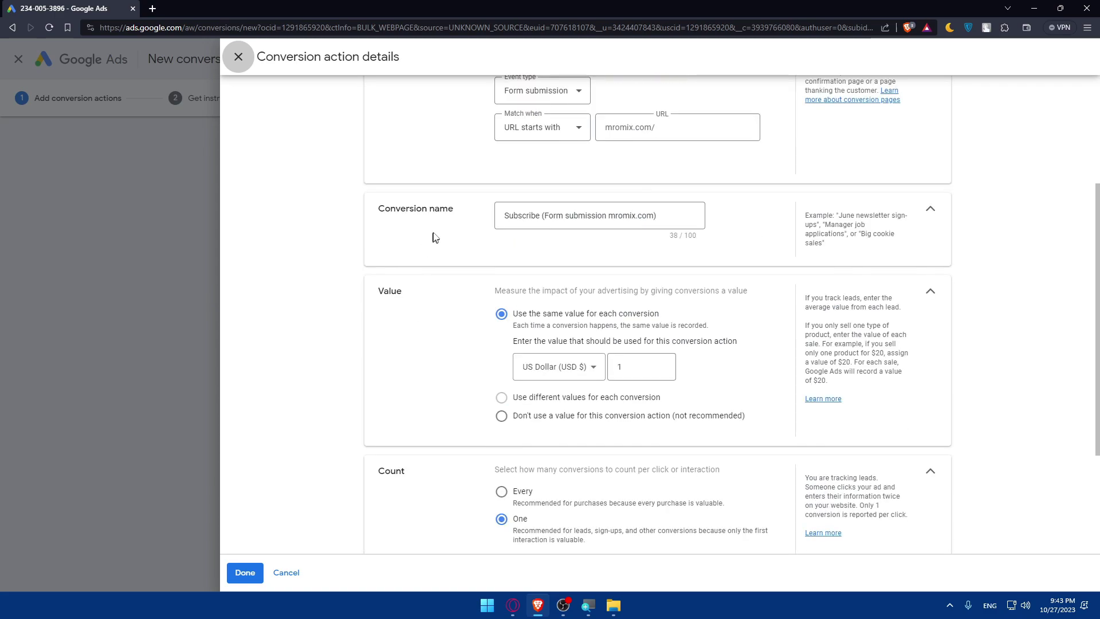
scroll(434, 236, down, 3)
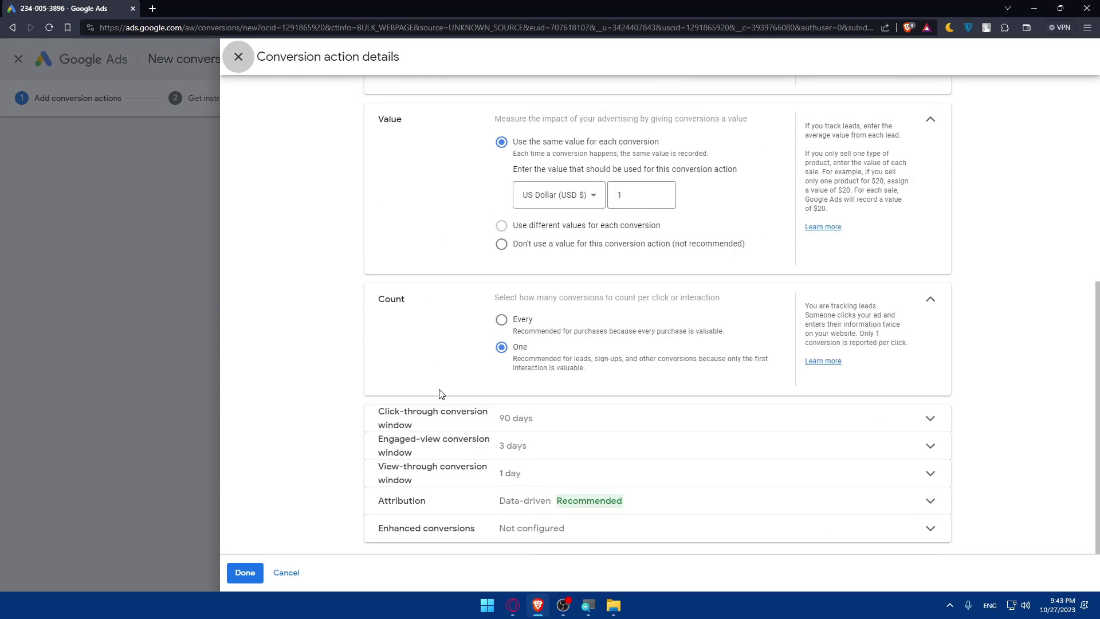
scroll(427, 372, up, 6)
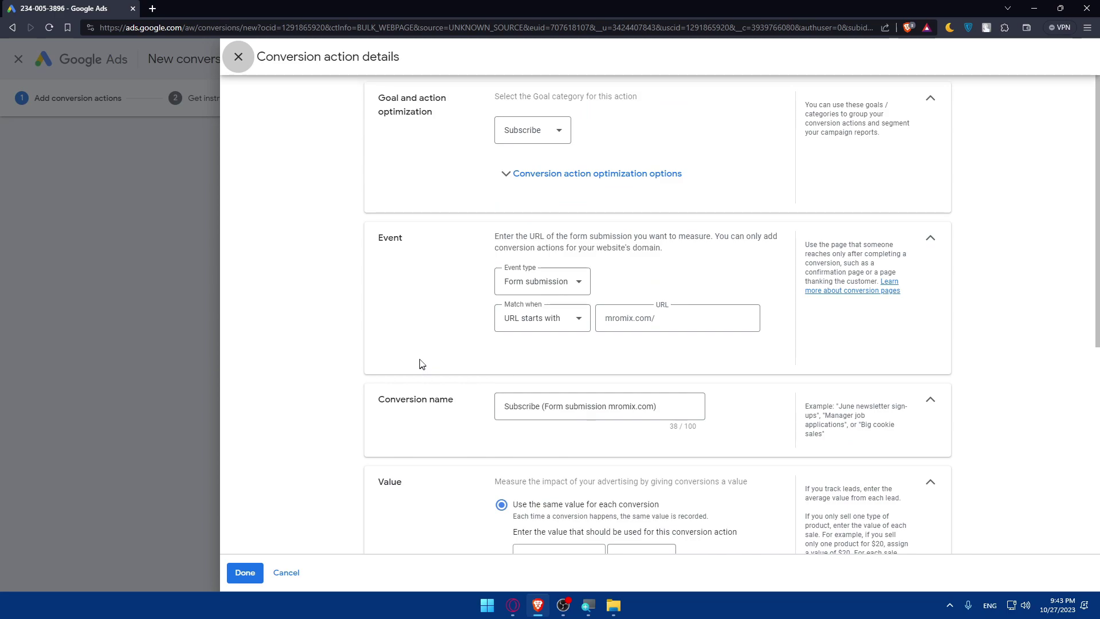
click(573, 176)
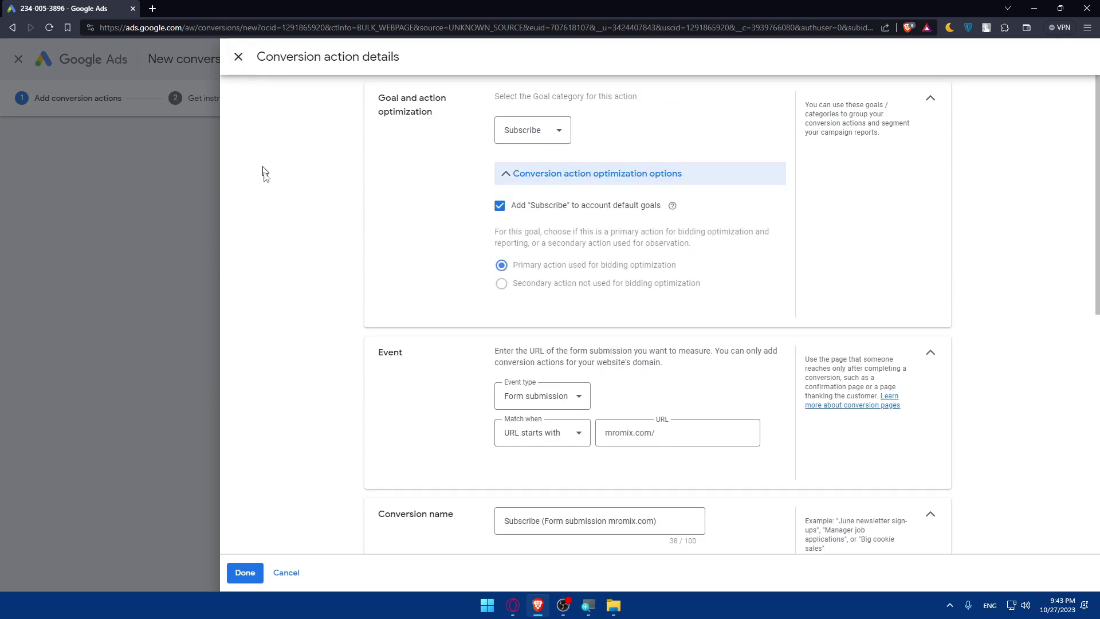
scroll(410, 422, down, 5)
click(245, 572)
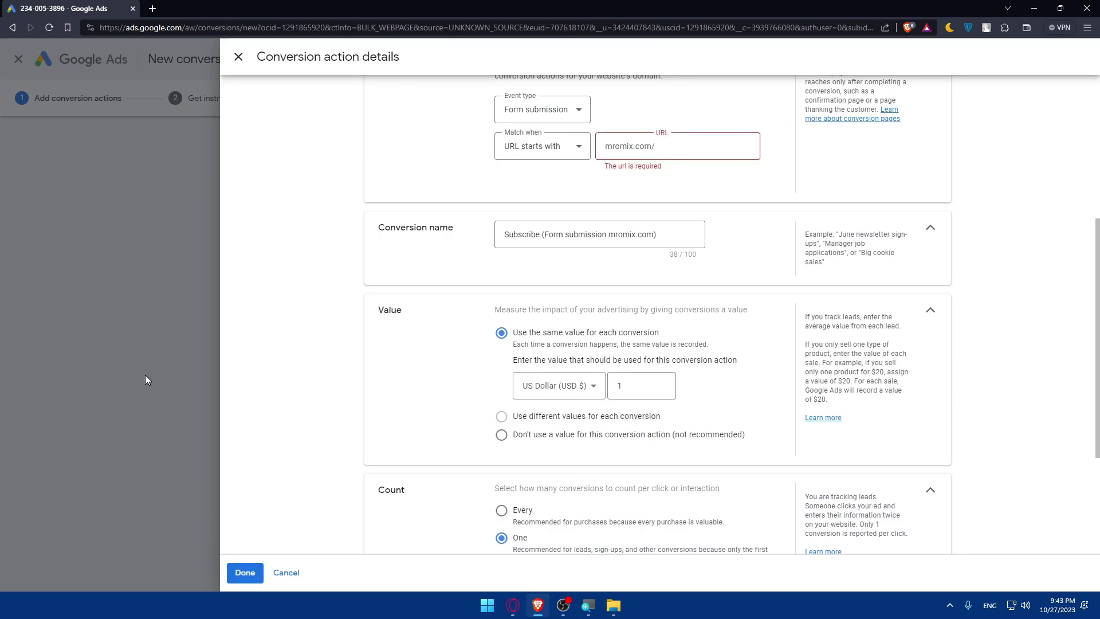
Complete the page URL as mromix.com/store and save the Subscribe conversion.
scroll(639, 199, up, 2)
click(683, 252)
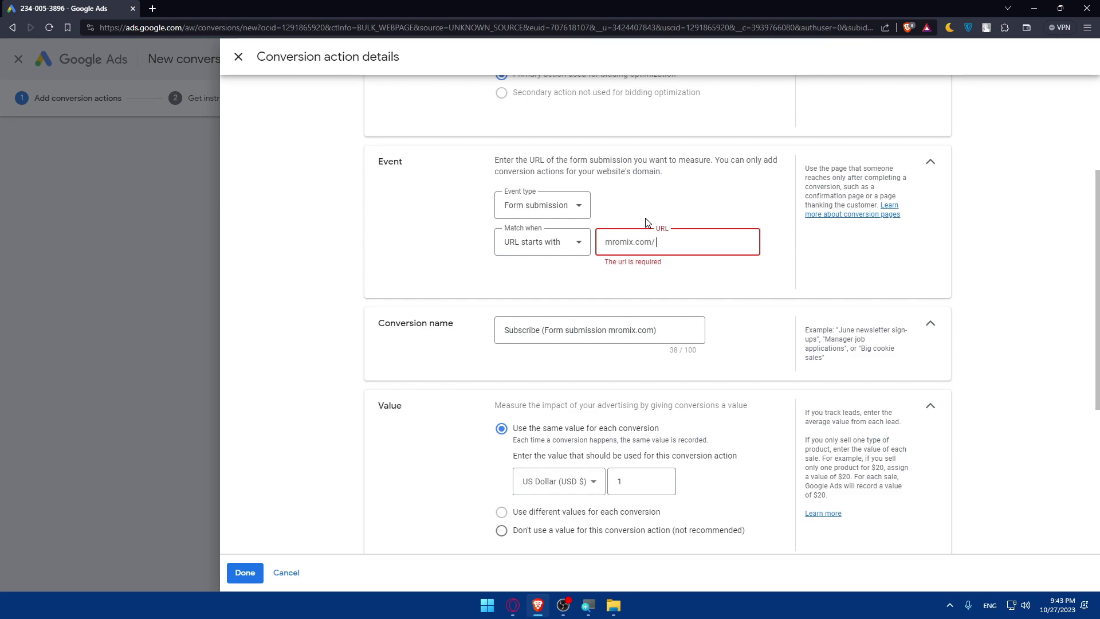
text(store)
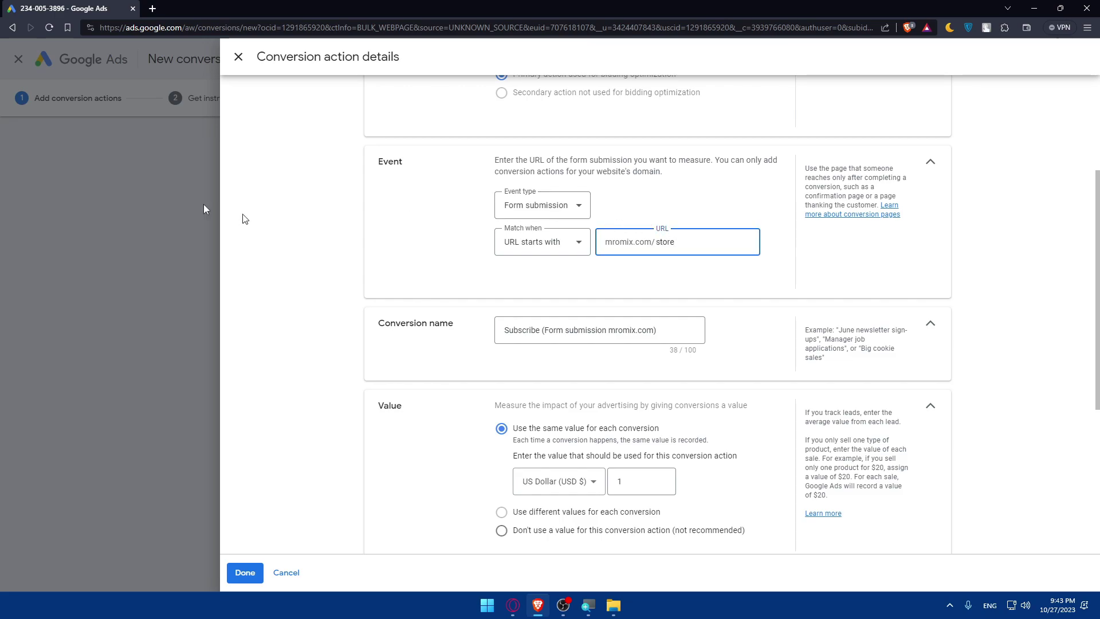
click(245, 572)
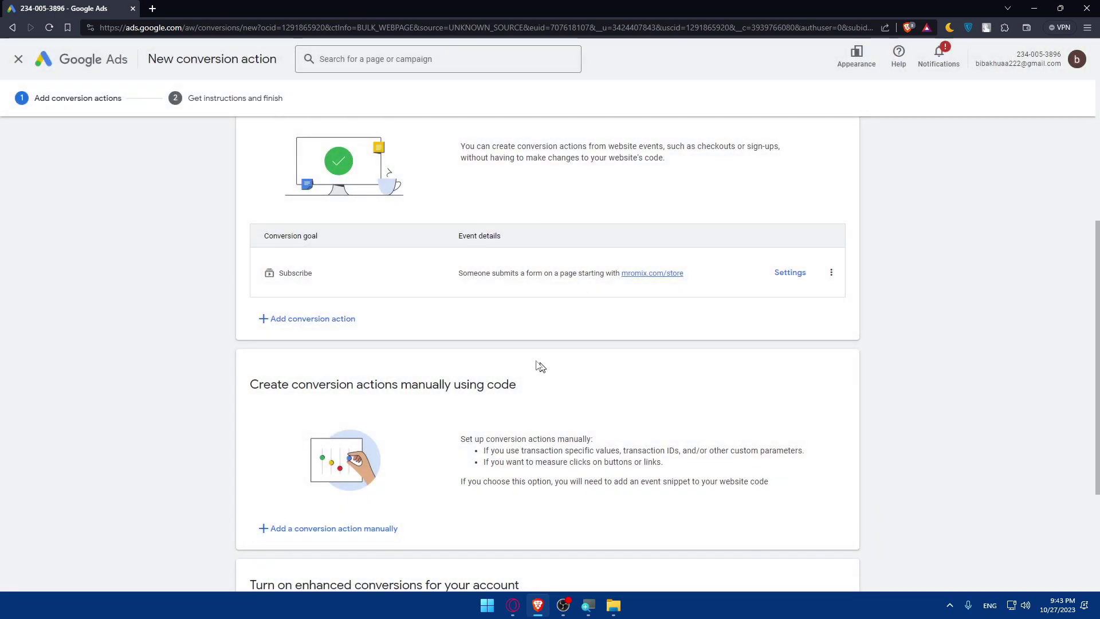
Start a manual conversion action and close the goal category list without choosing.
scroll(531, 362, up, 4)
scroll(444, 442, down, 4)
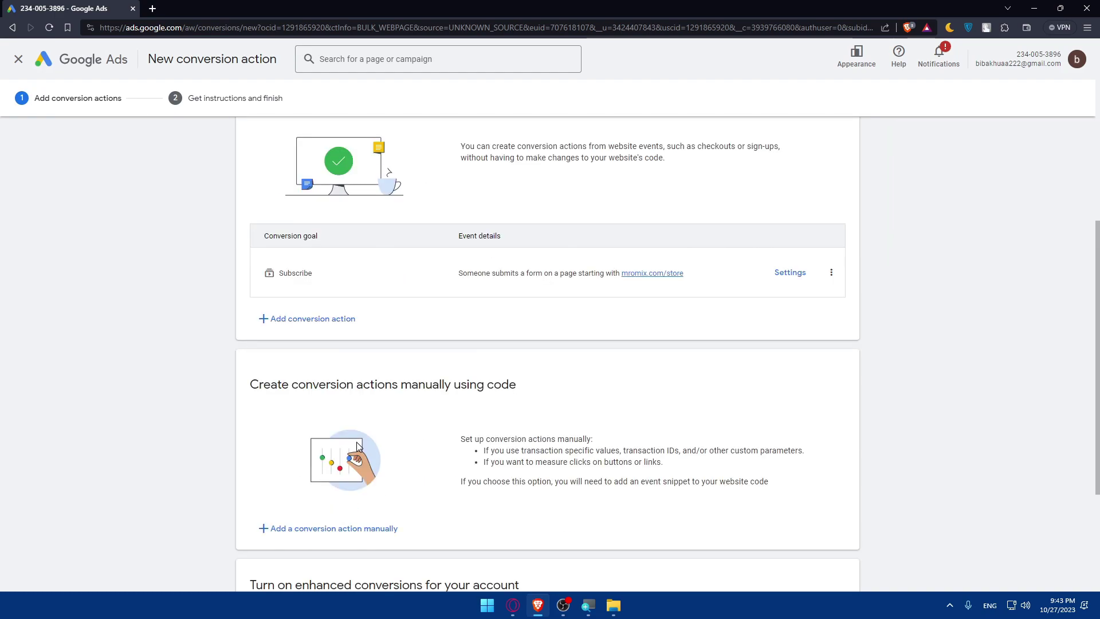
scroll(356, 441, down, 2)
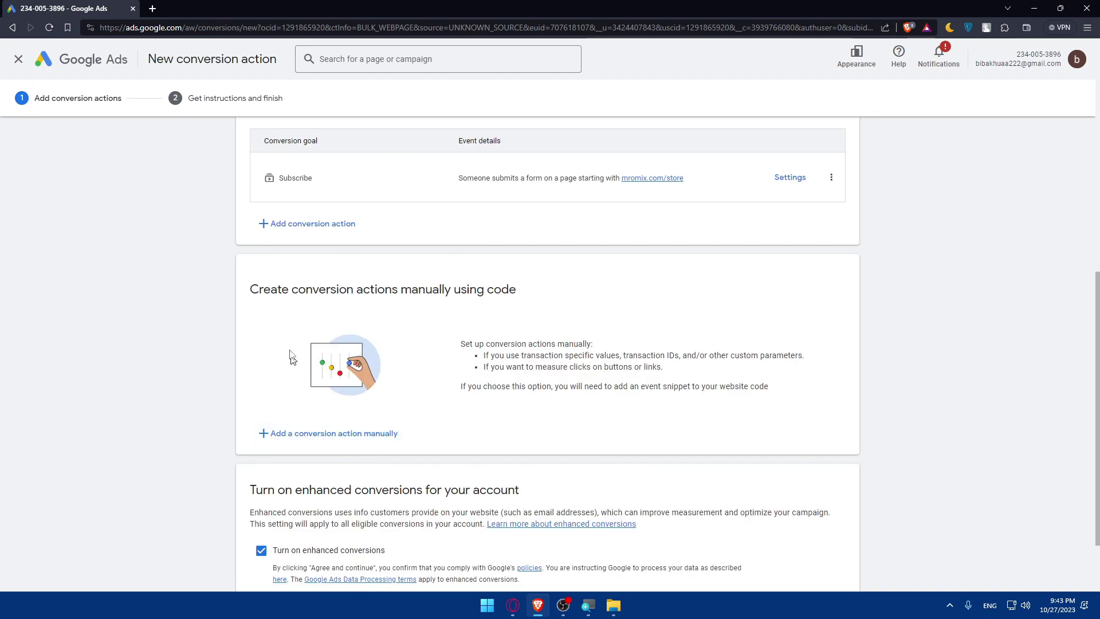
click(322, 437)
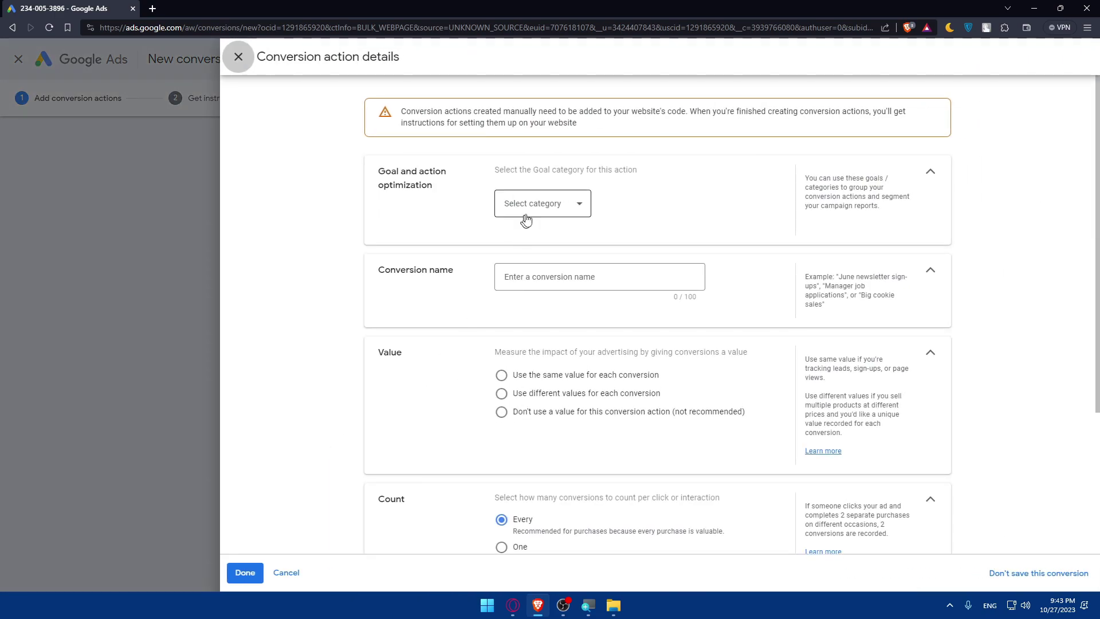
click(523, 213)
scroll(567, 277, down, 3)
click(355, 316)
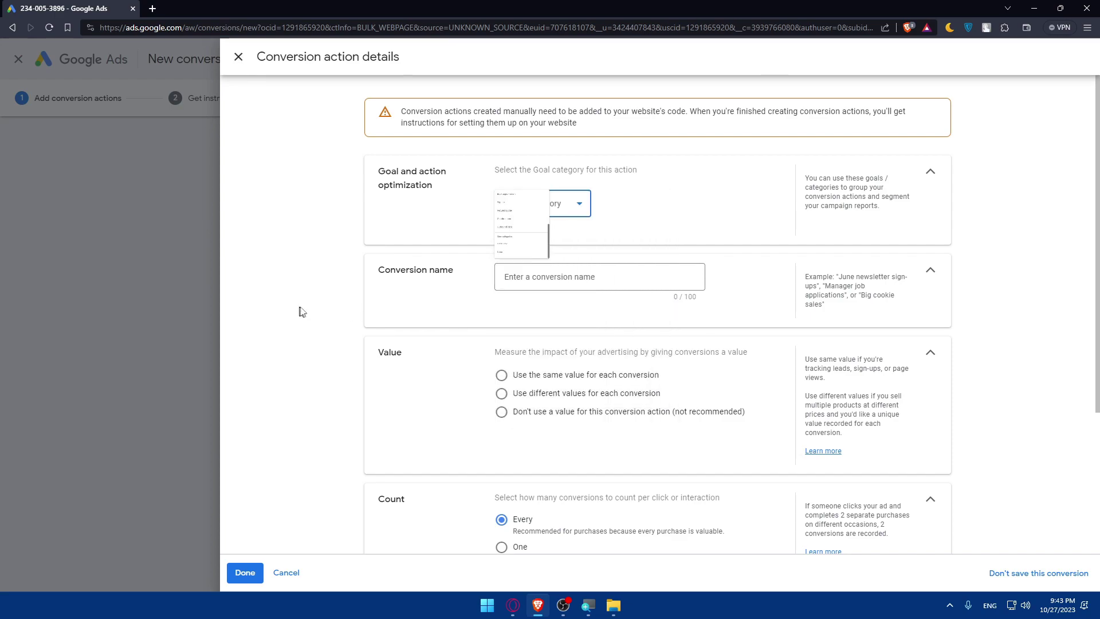
Discard the manual action and exit back to the Conversions summary page.
scroll(567, 290, down, 3)
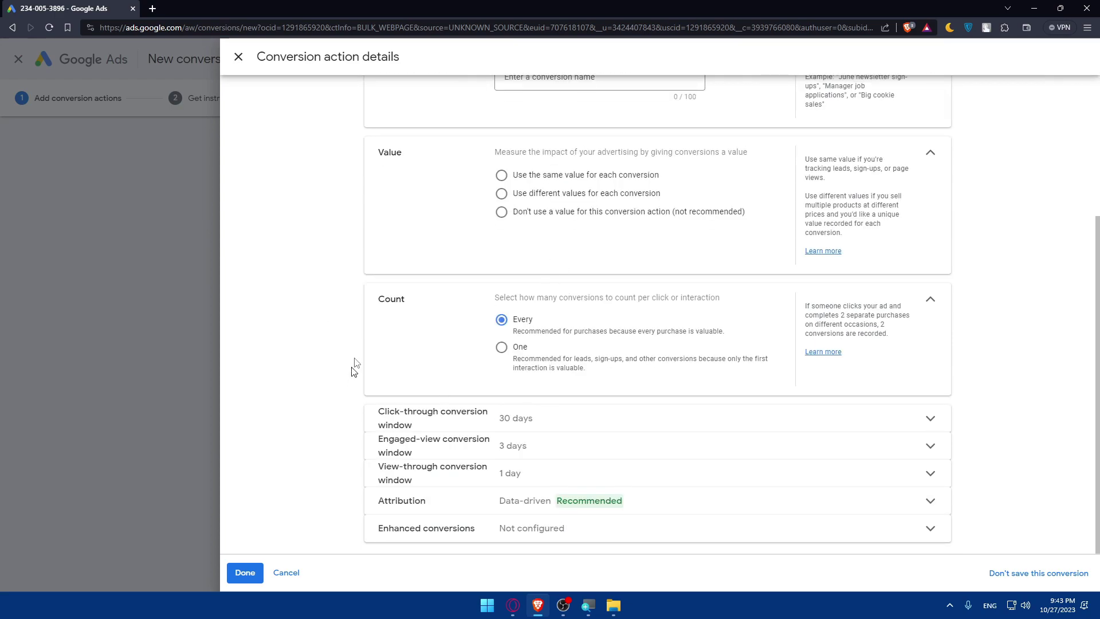
click(297, 573)
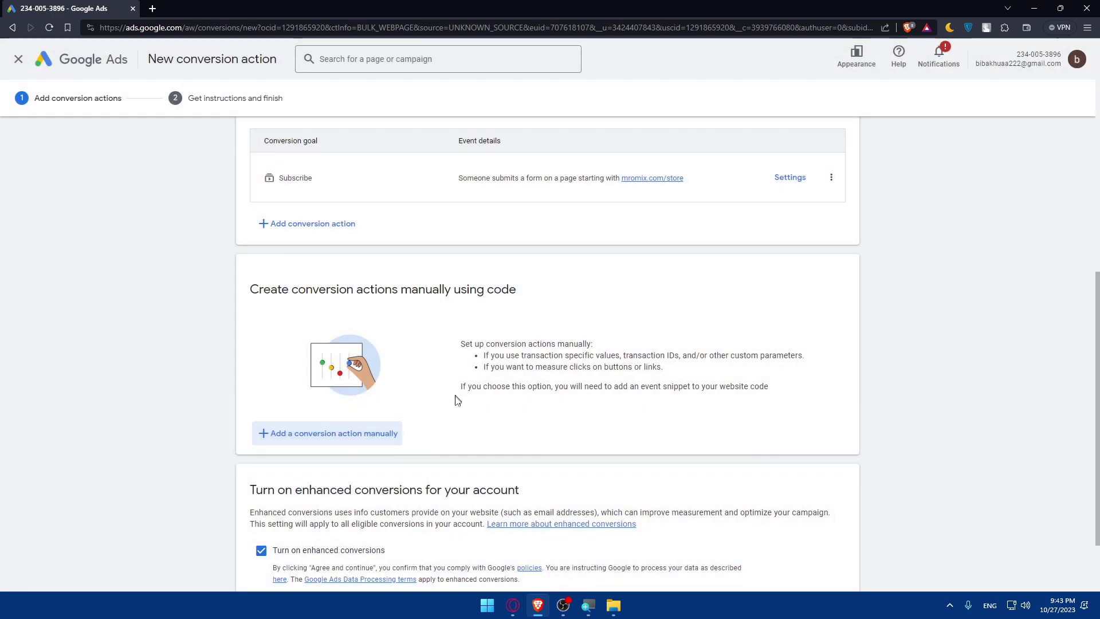
scroll(408, 414, down, 2)
scroll(393, 430, up, 7)
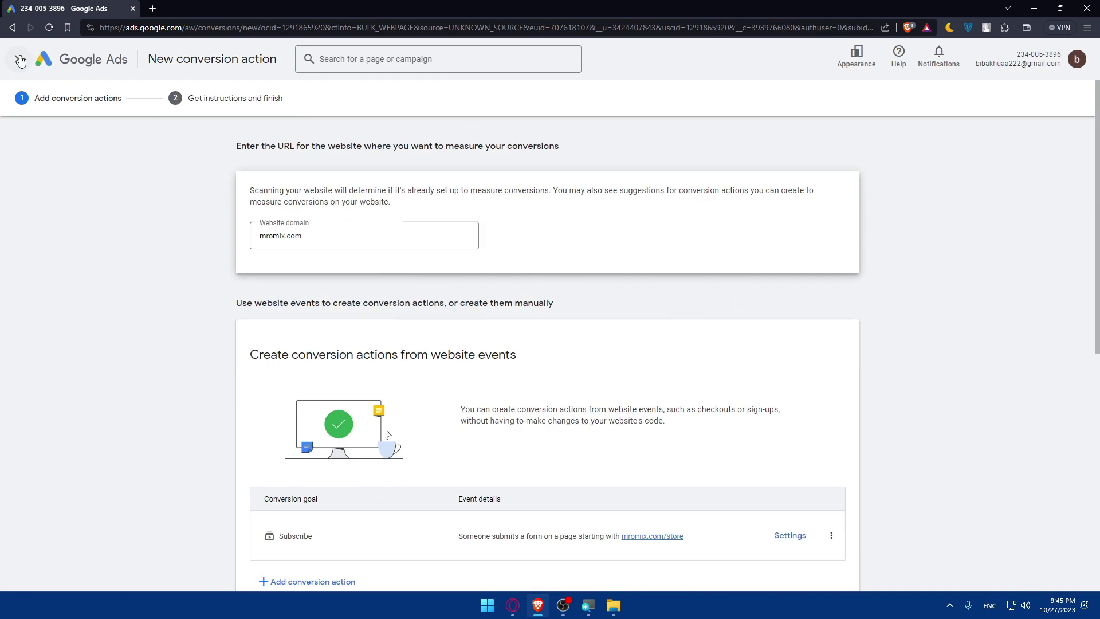
click(20, 59)
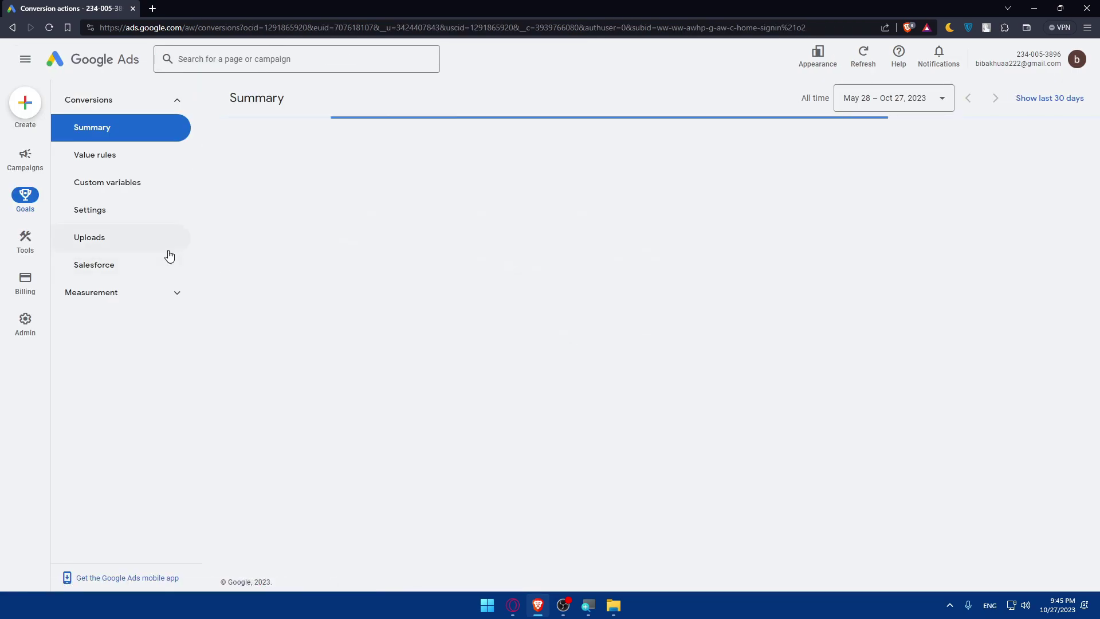
Open zapier.com in a new Brave tab to reach the Zapier dashboard.
click(151, 8)
text(zapier)
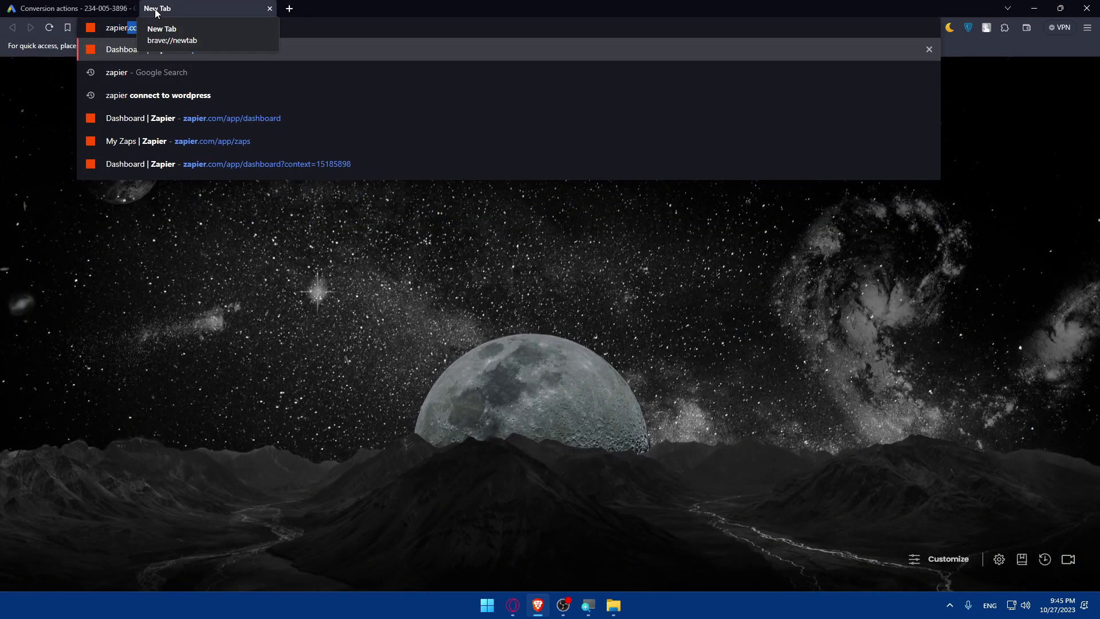
text(.com)
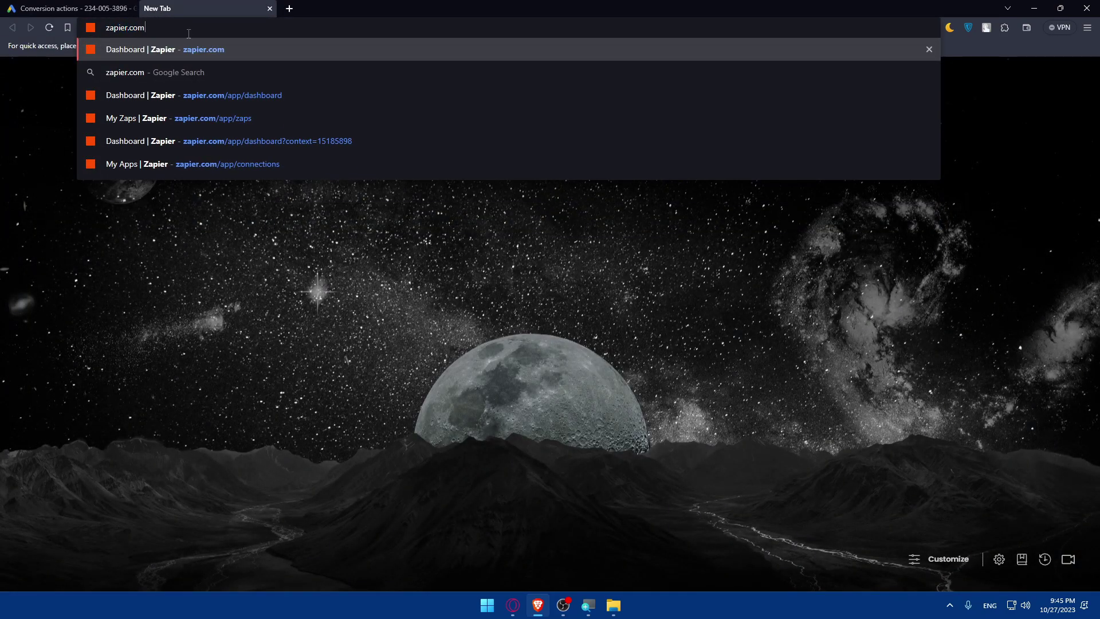
key(Return)
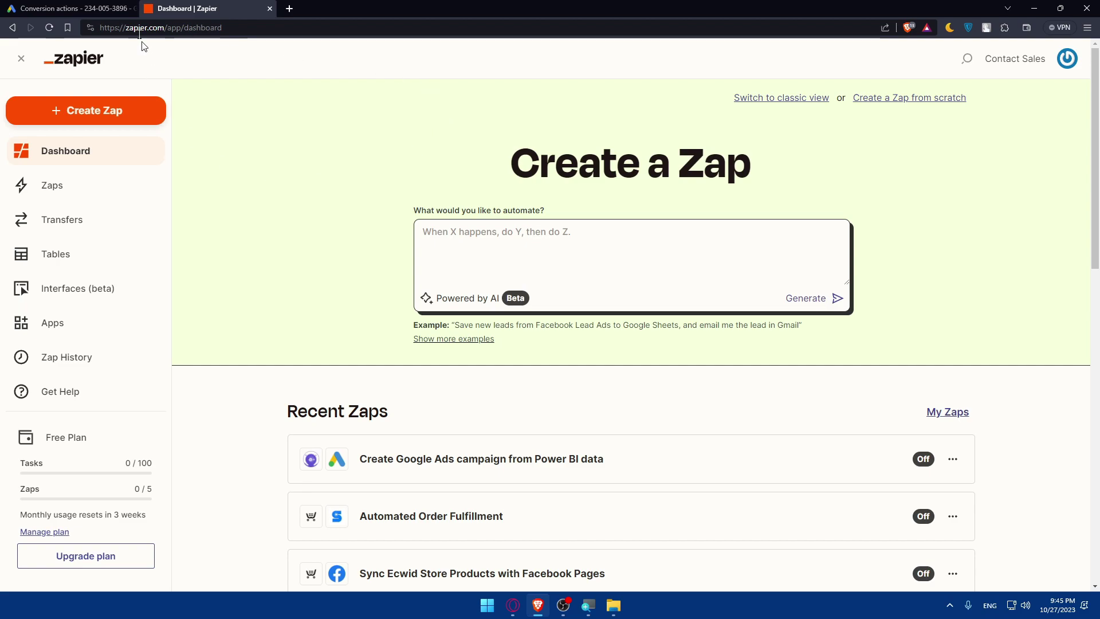
Filter Zapier's connected Apps list by searching 'goog'.
click(72, 337)
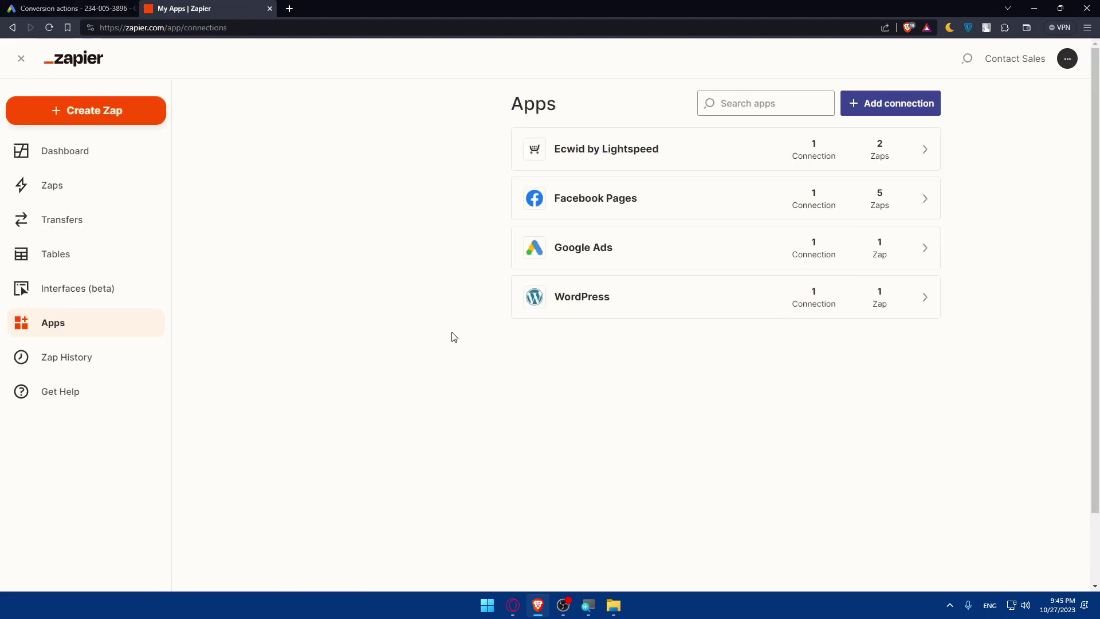
click(739, 112)
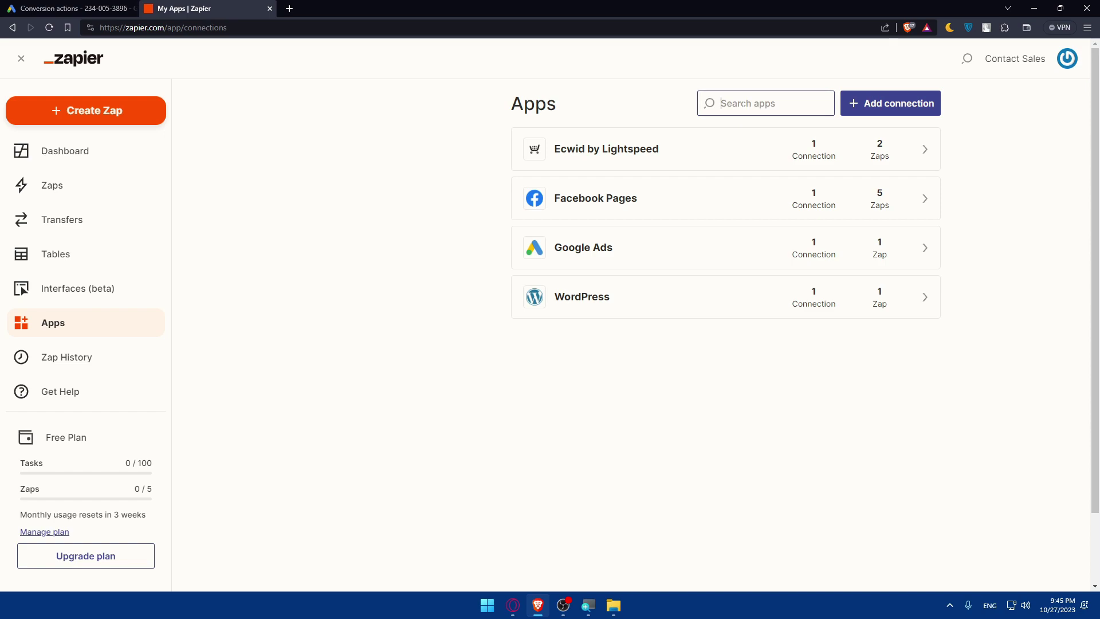
text(google ads)
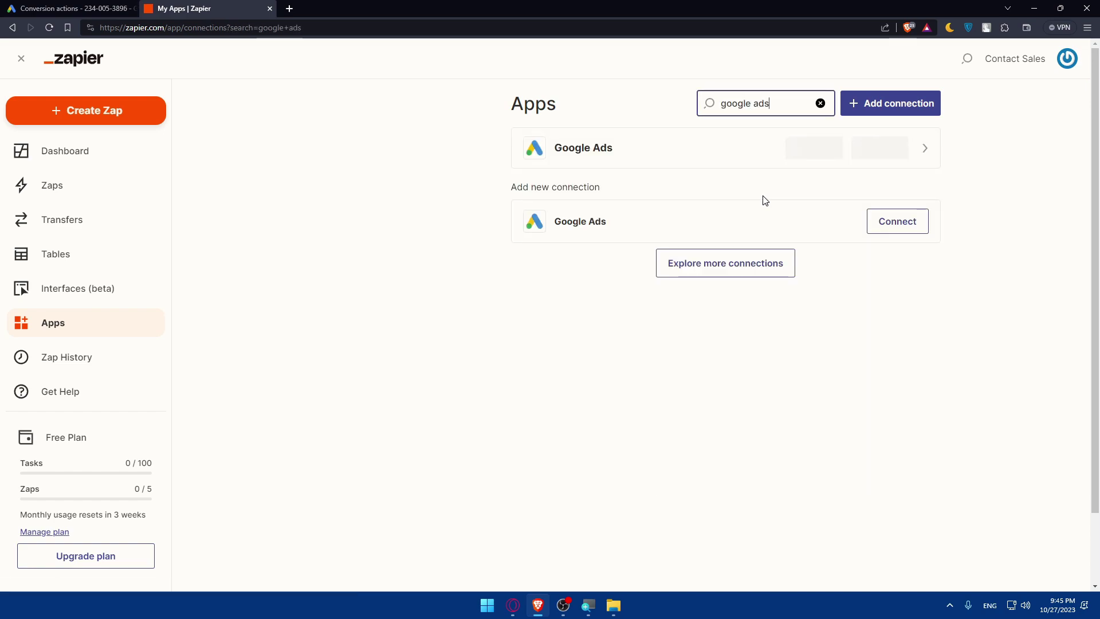
Start a Google Ads connection, pick the Google account, then close the sign-in popup.
click(897, 225)
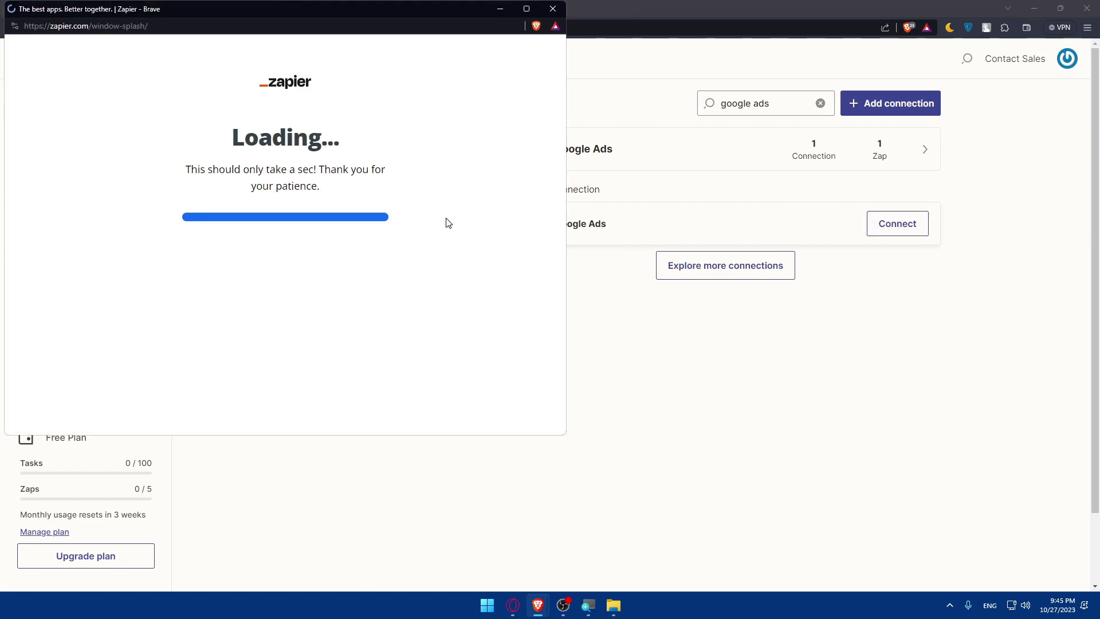
click(266, 225)
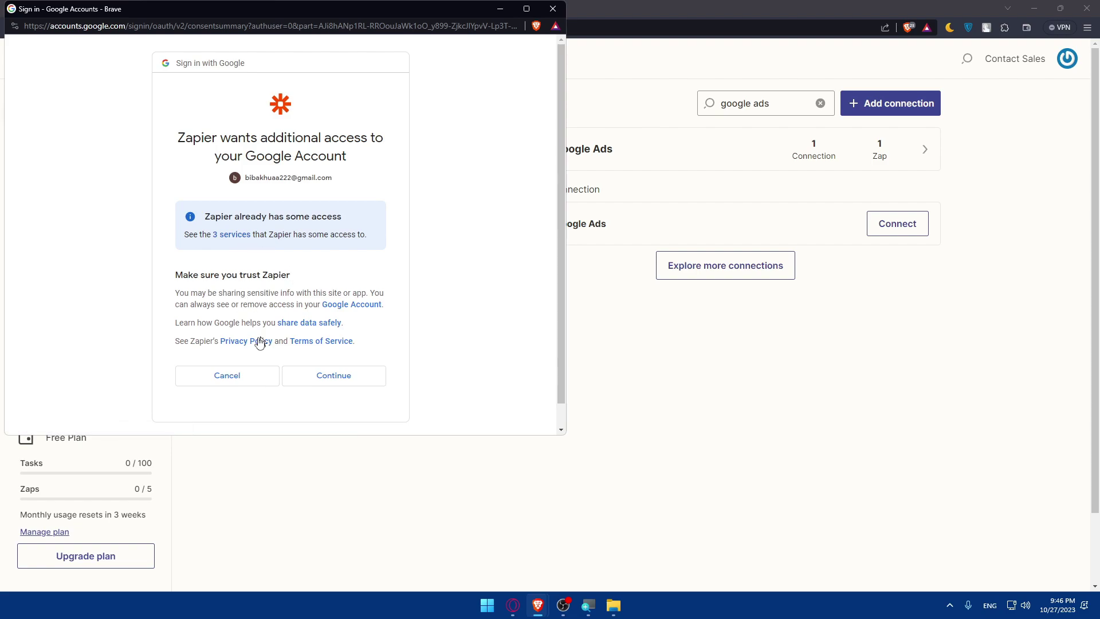
click(552, 9)
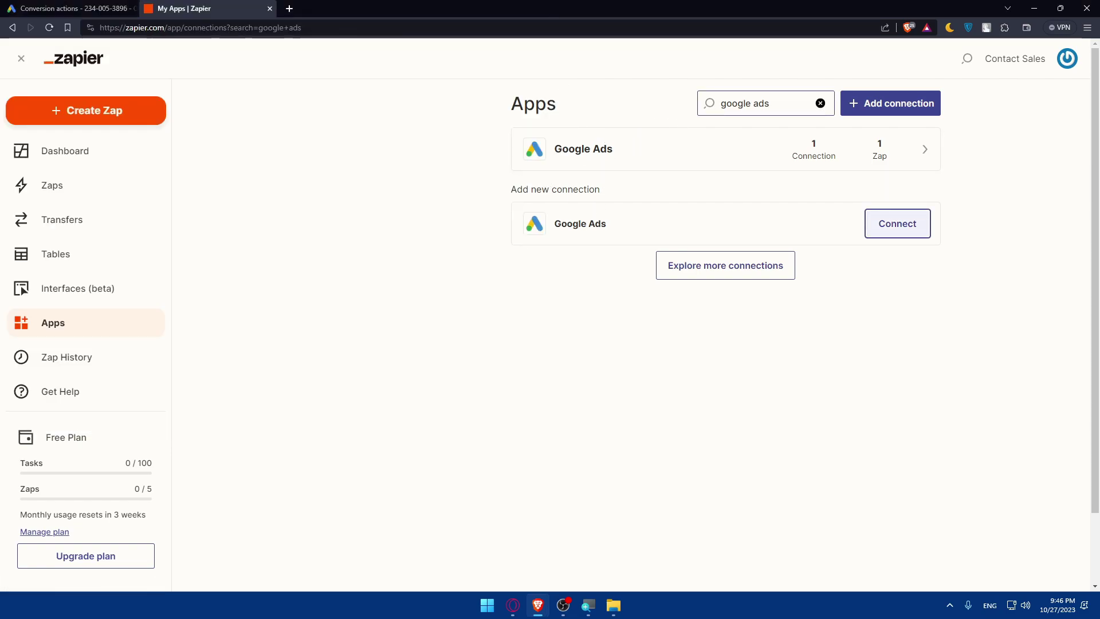
Search the connected apps for 'google tag manager'; no existing connection appears.
drag(772, 104, 662, 108)
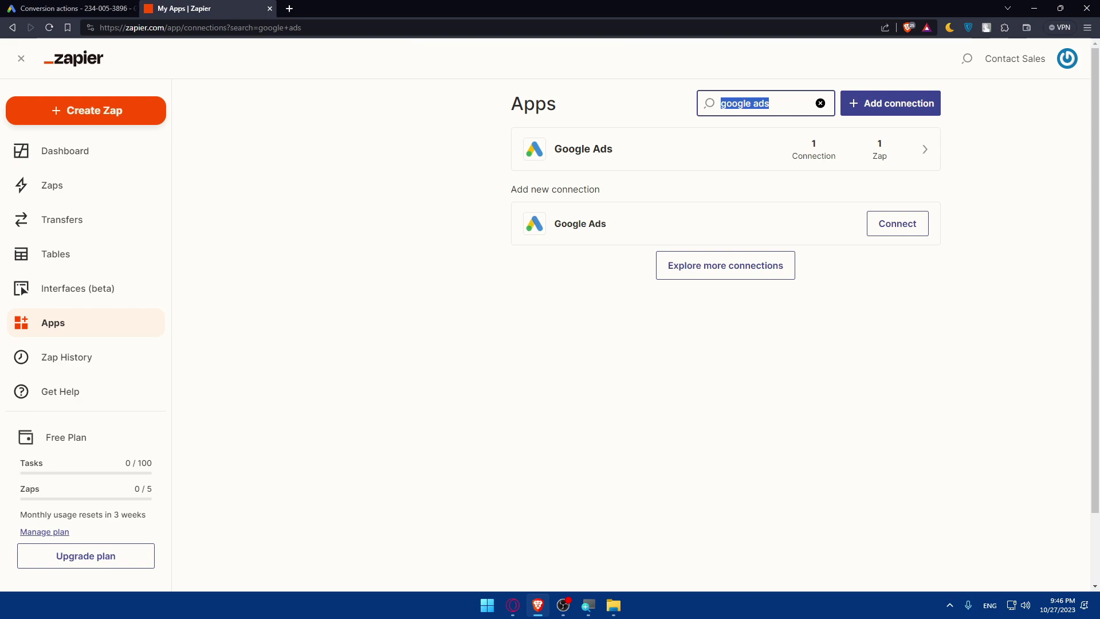
text(google tag manager)
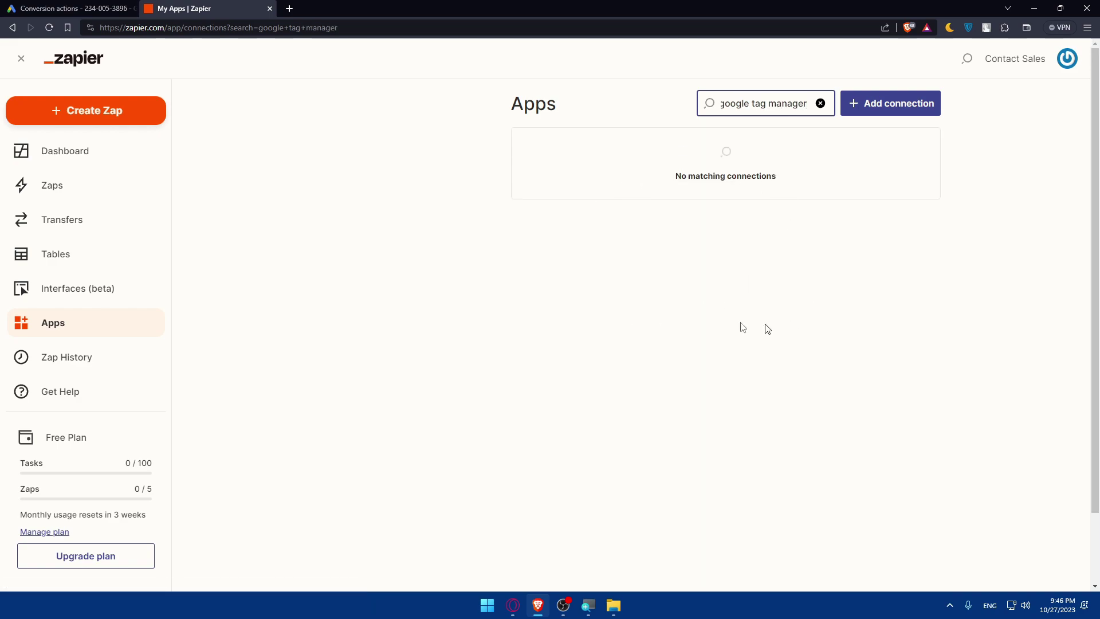
click(600, 286)
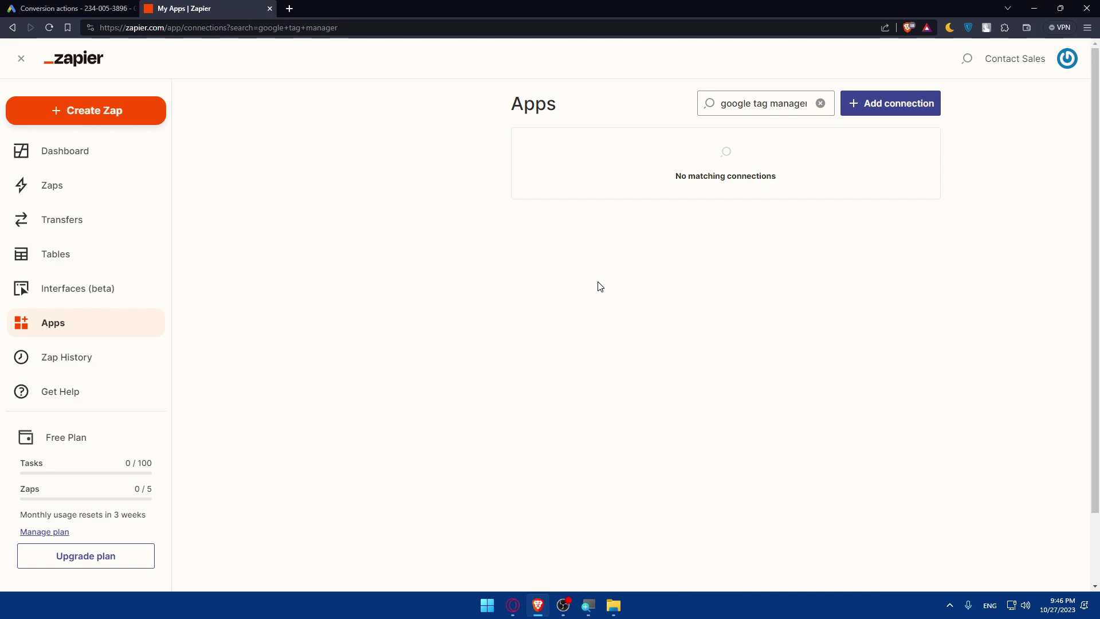
Bring up the Upgrade plans page and search premium apps for 'google tag', then close that tab.
click(116, 556)
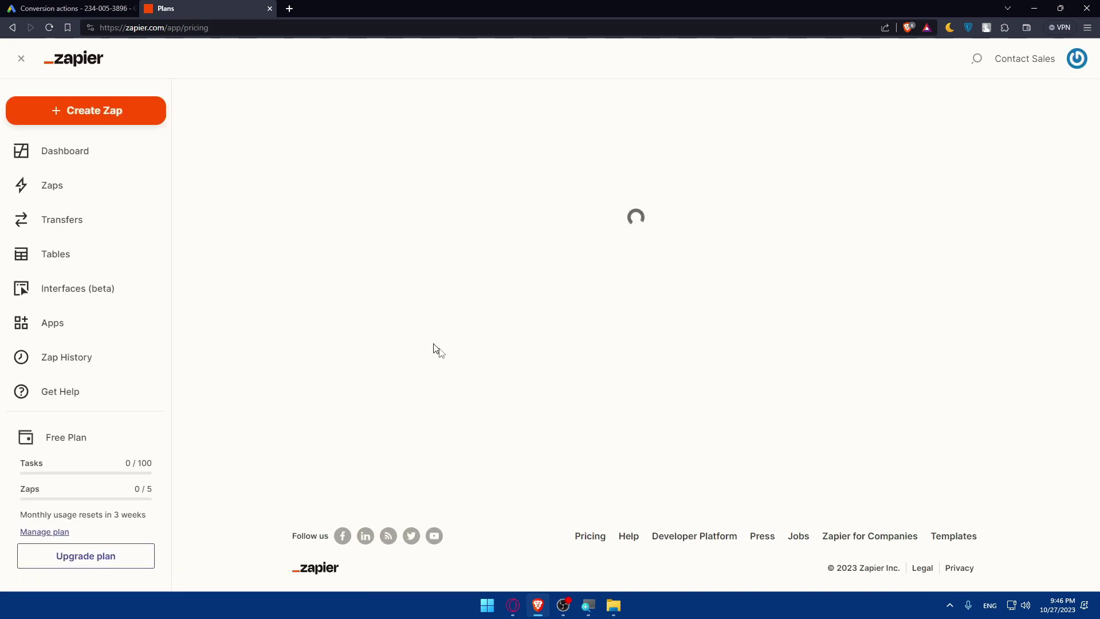
scroll(599, 395, down, 3)
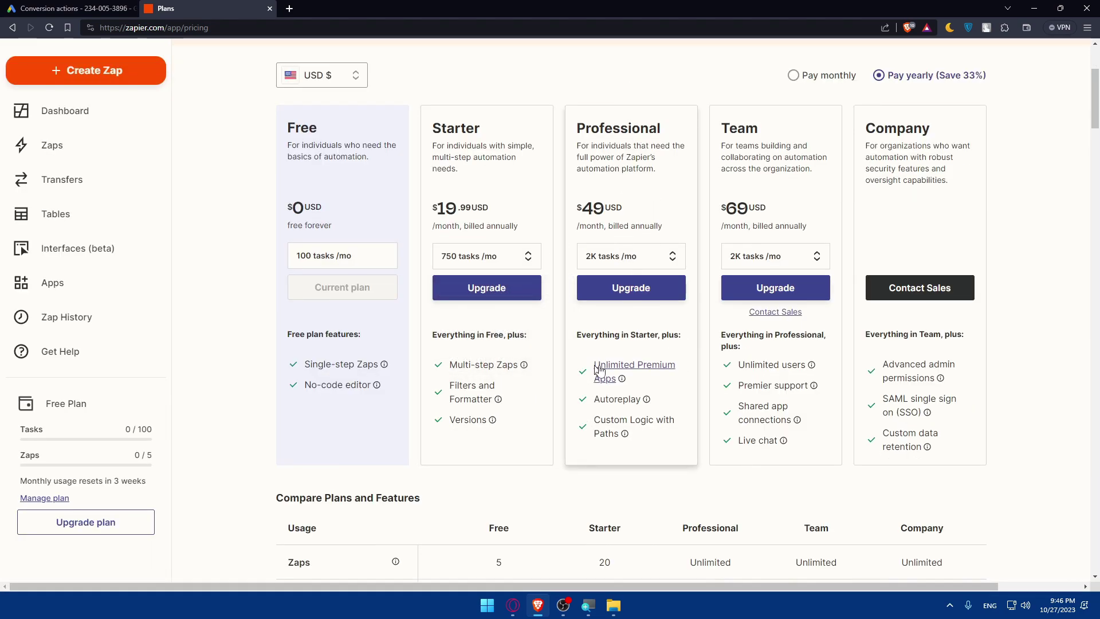
mouse_move(609, 371)
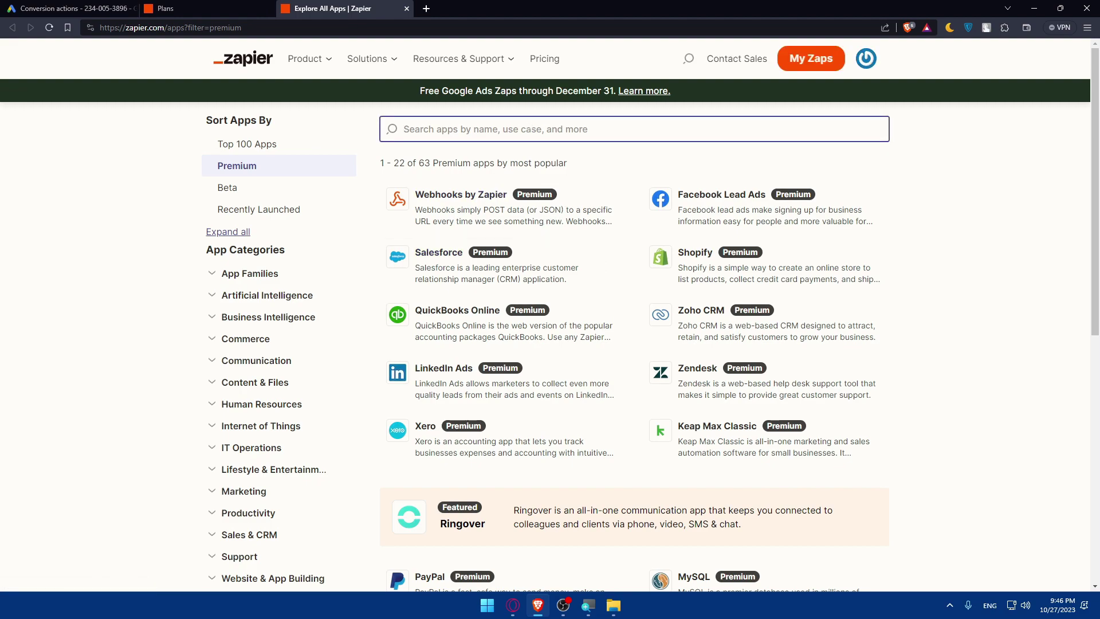
text(google)
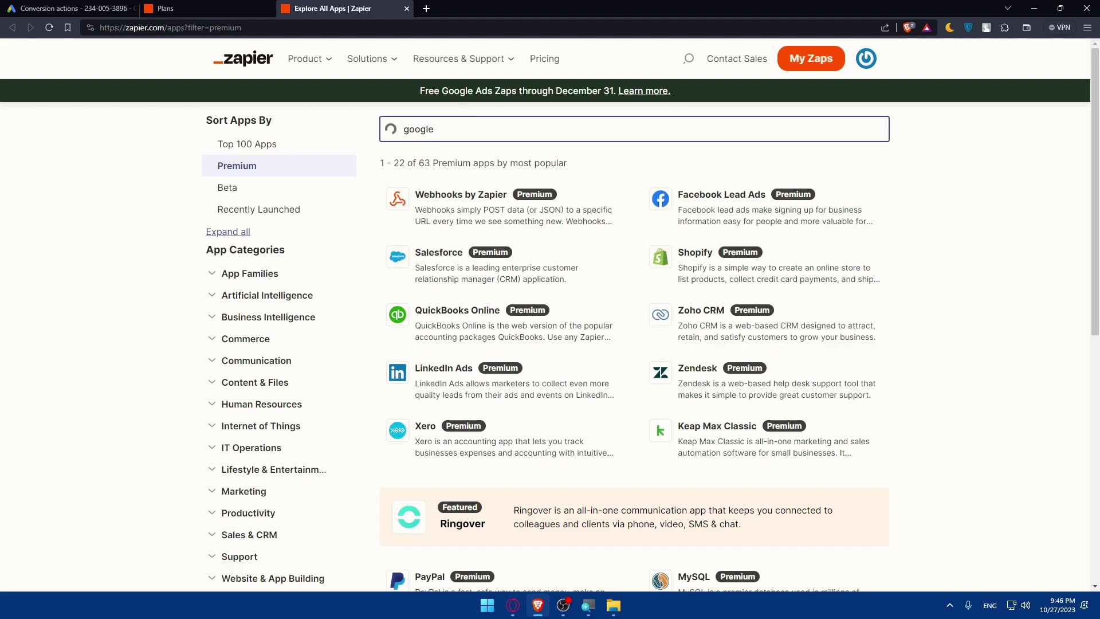
text( tag manager)
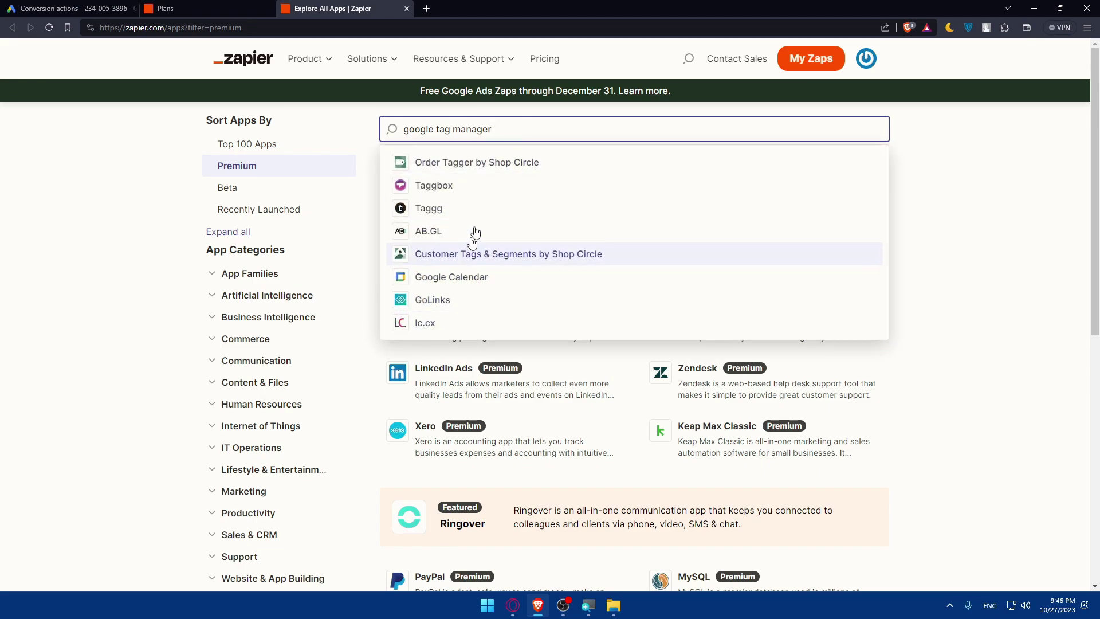
scroll(484, 256, down, 3)
scroll(485, 256, up, 3)
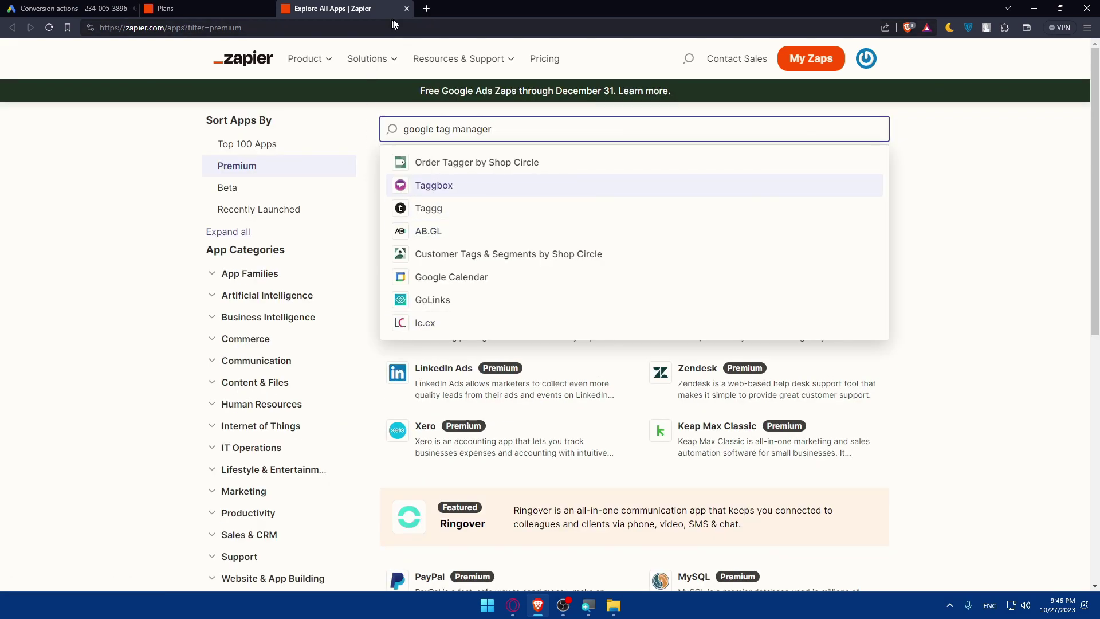
key(ctrl+w)
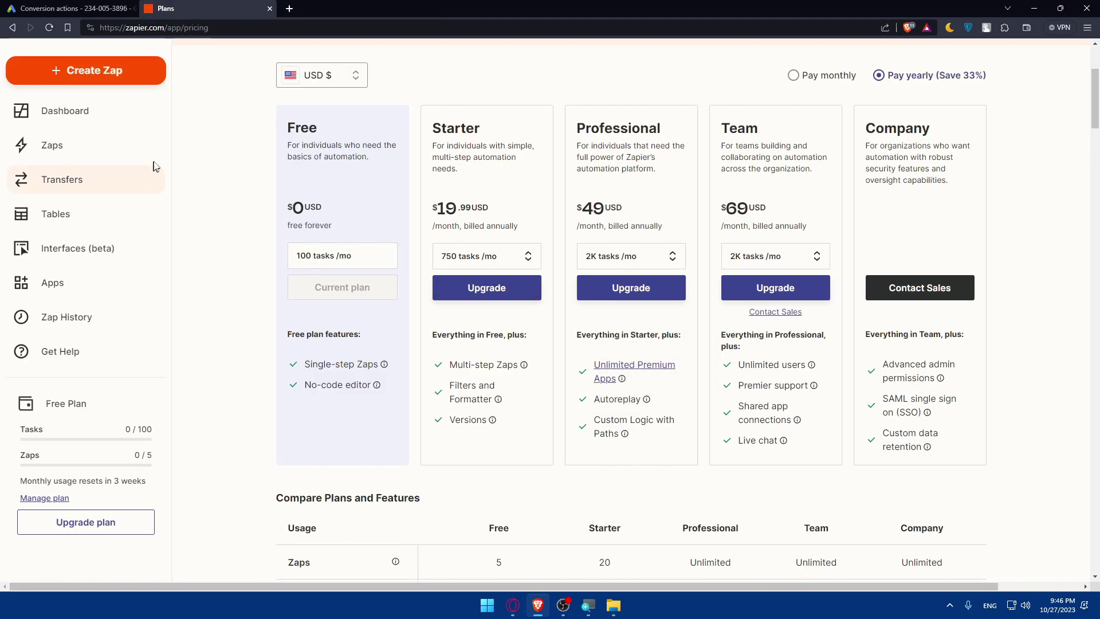
Start a new Zap from the AI prompt 'connect google ads with google tag manager'.
click(101, 74)
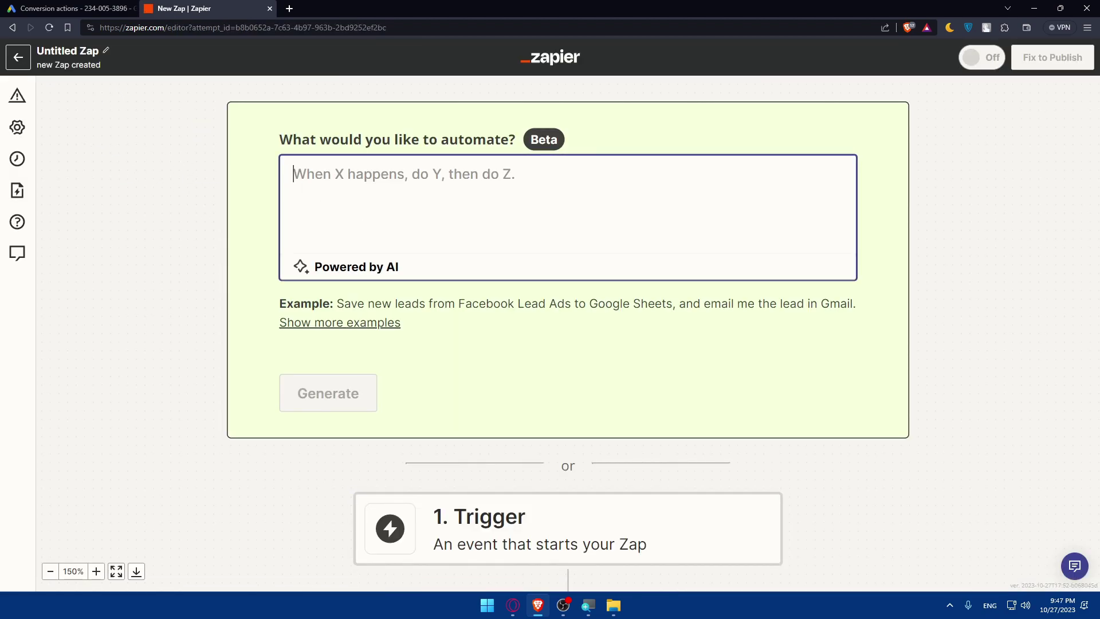
text(connect)
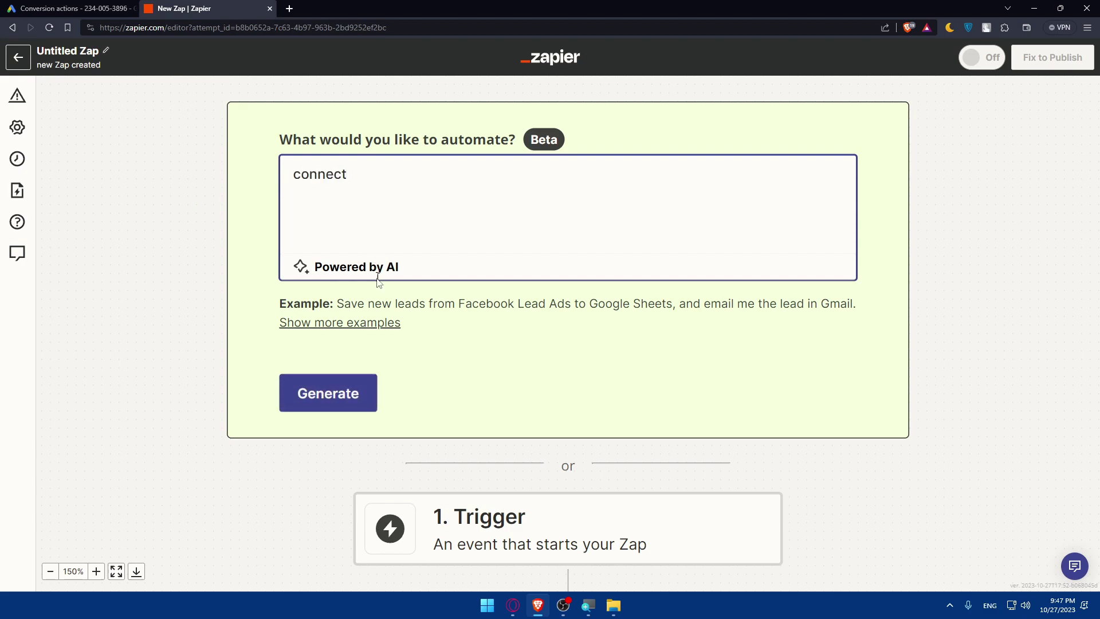
scroll(405, 332, down, 3)
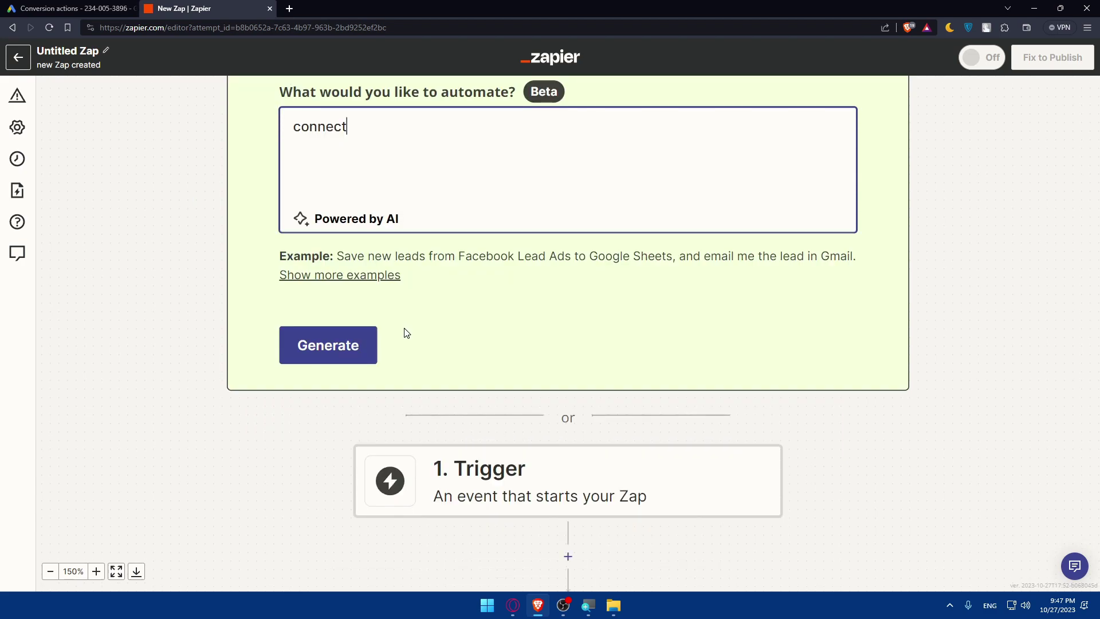
scroll(453, 378, up, 2)
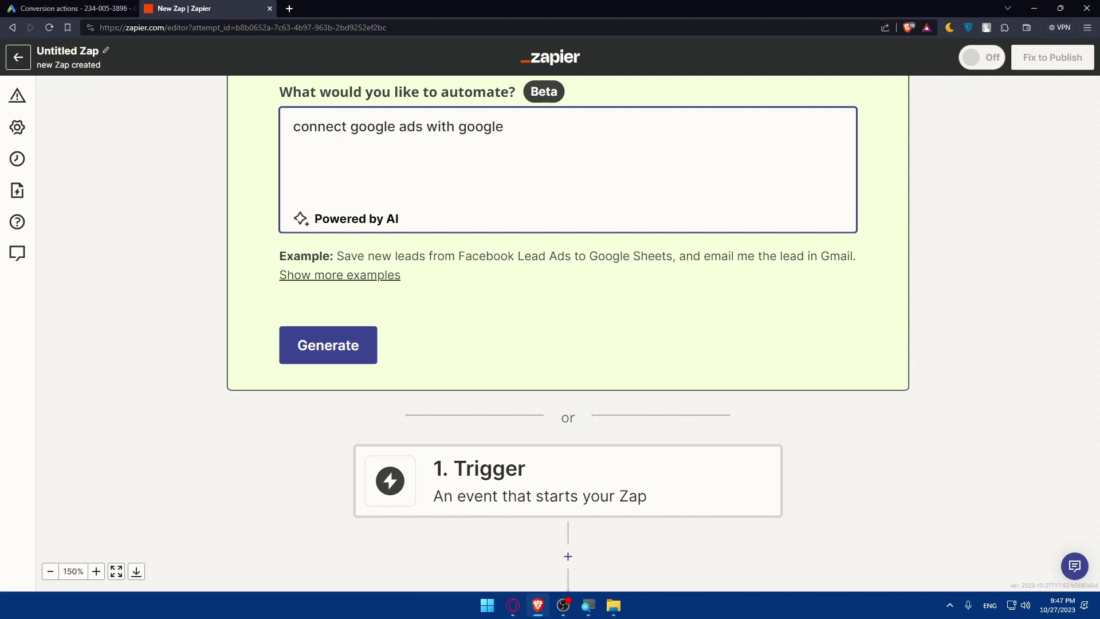
text(manager)
key(Return)
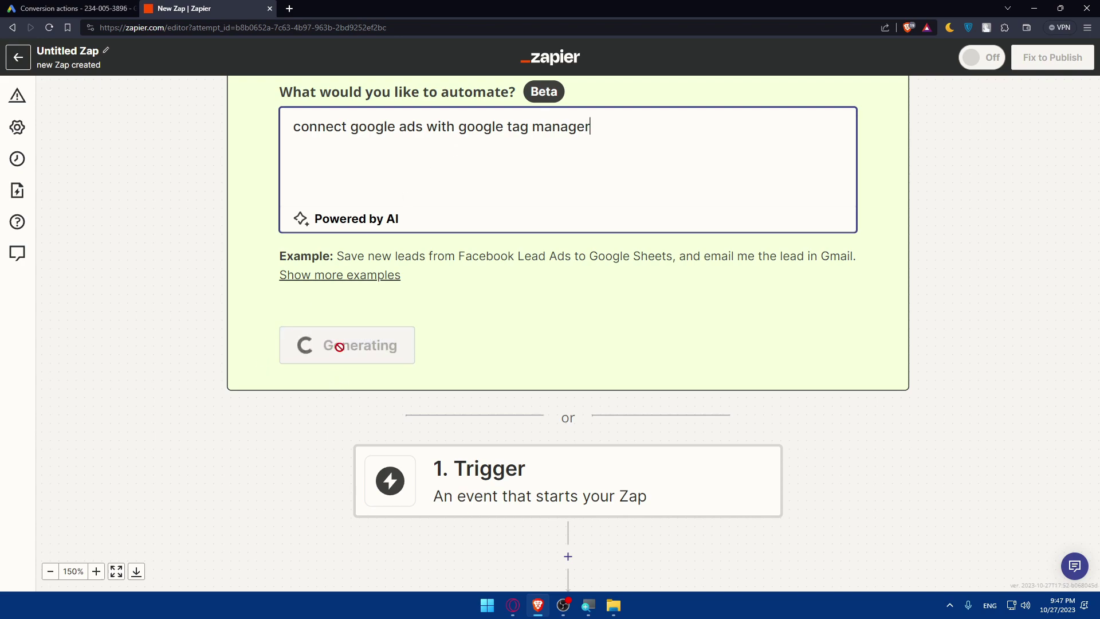
Fit the suggested Zap in view and accept it as the draft.
click(117, 572)
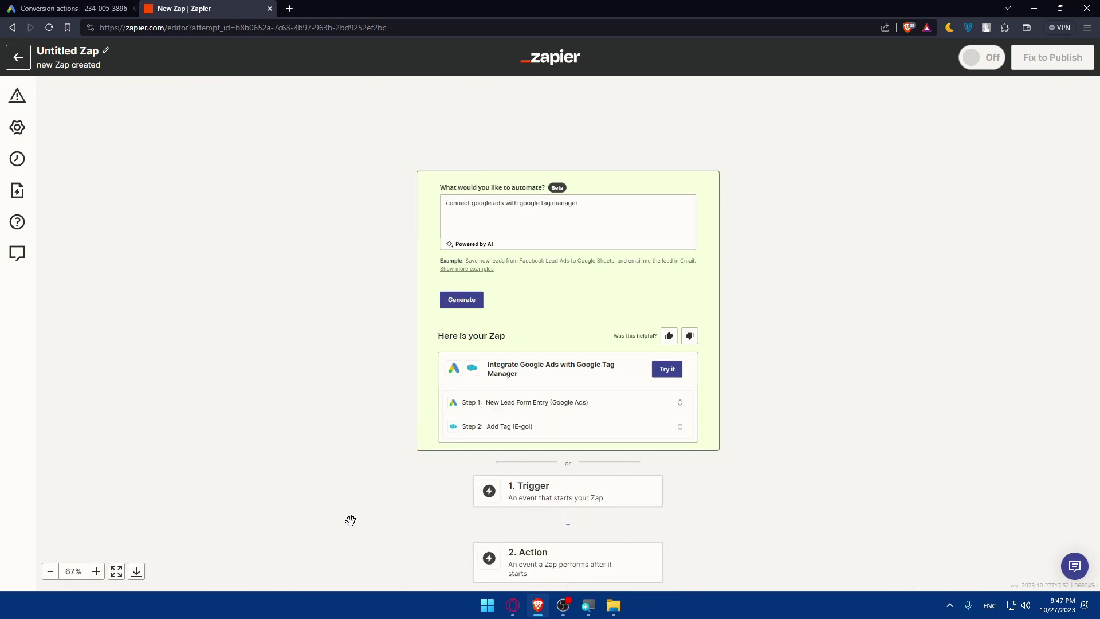
click(115, 575)
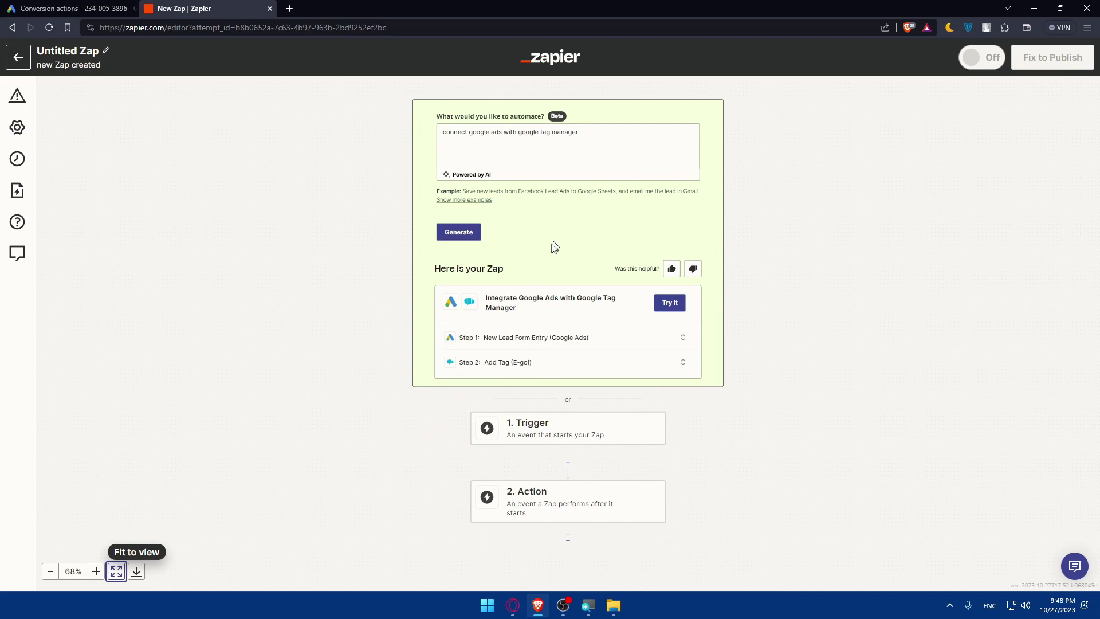
click(680, 300)
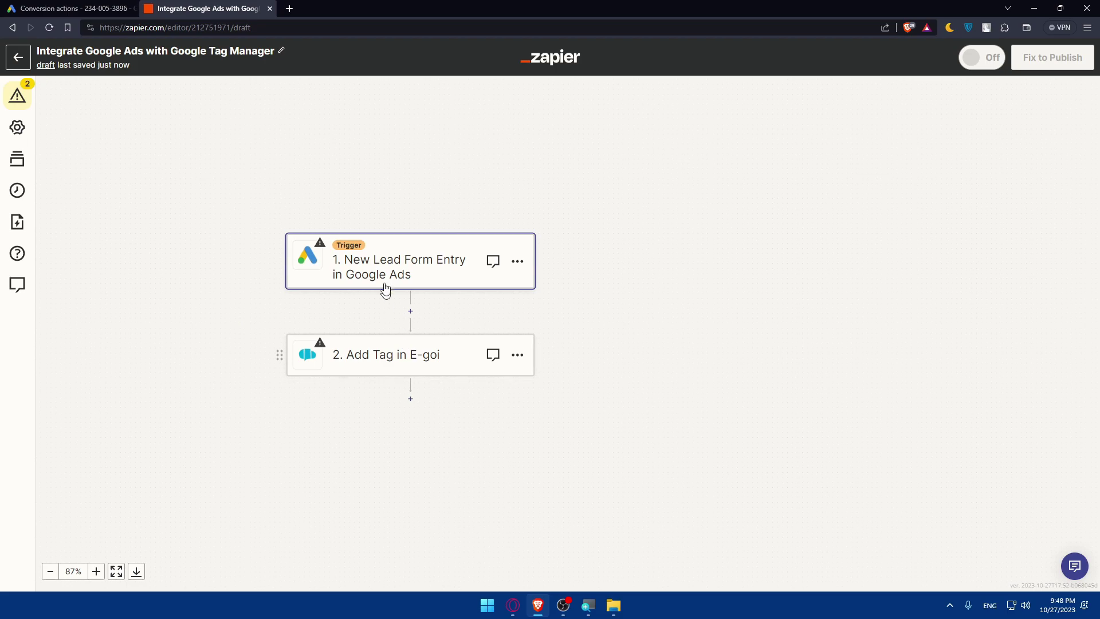
Set the Google Ads trigger's account and Managed Account to the ad account.
click(395, 265)
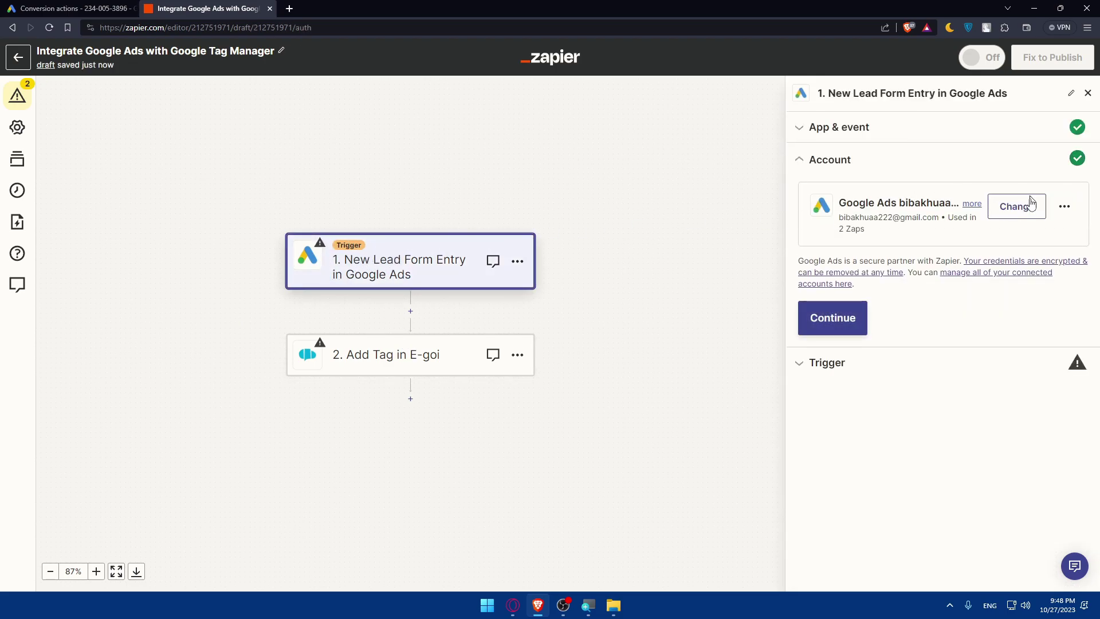
click(853, 365)
click(872, 246)
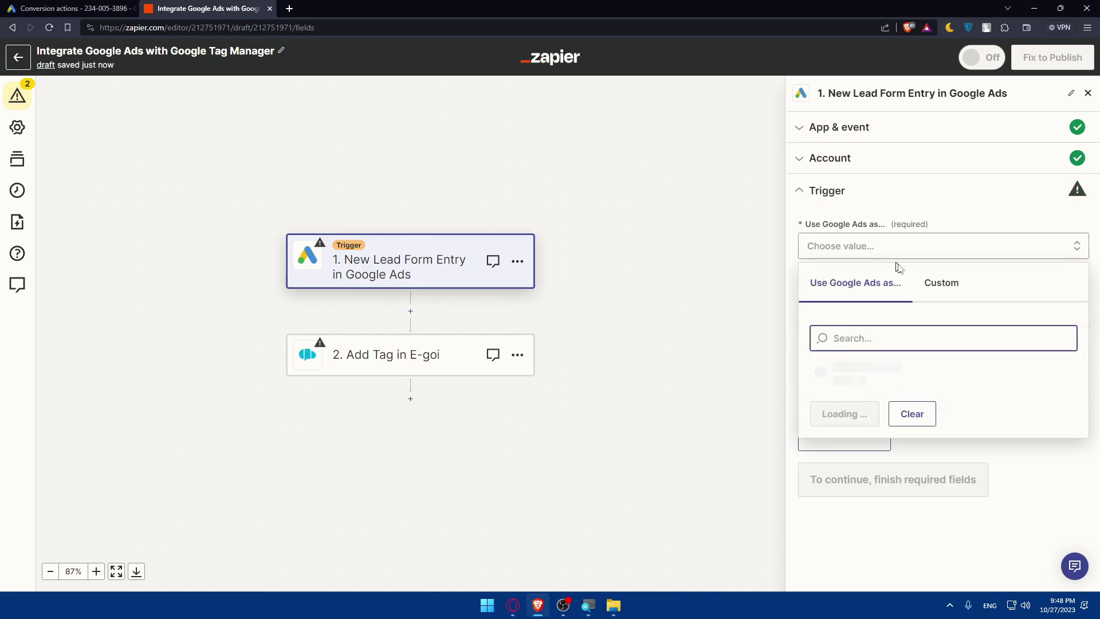
click(931, 292)
click(861, 287)
click(872, 371)
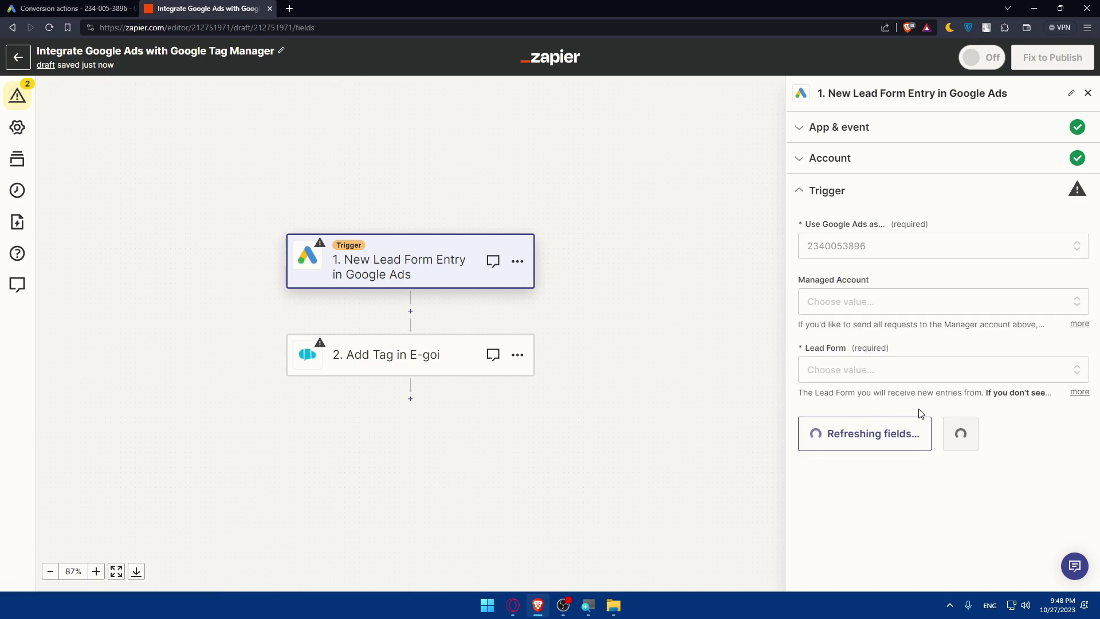
click(867, 307)
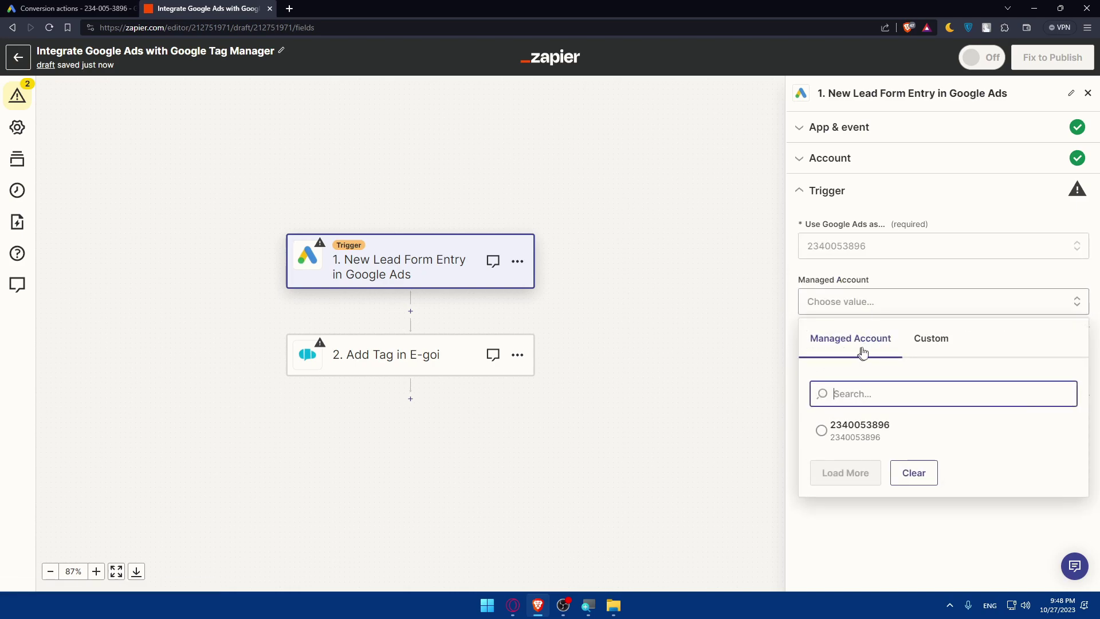
click(860, 427)
Leave Lead Form empty since none are available, and move to the E-goi Add Tag step.
click(873, 371)
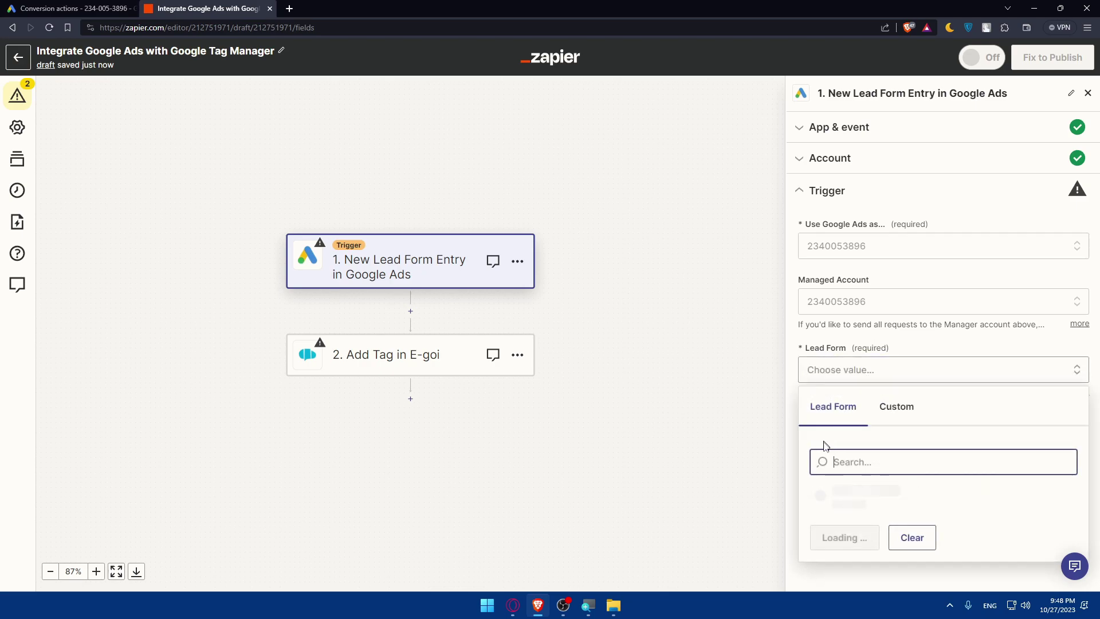
click(898, 408)
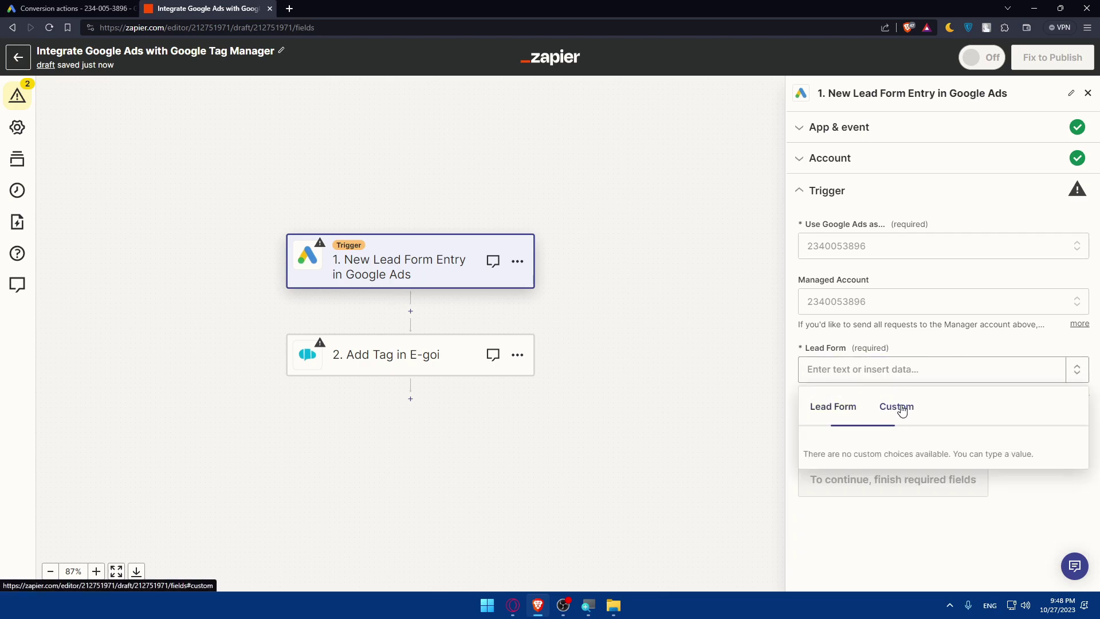
click(835, 408)
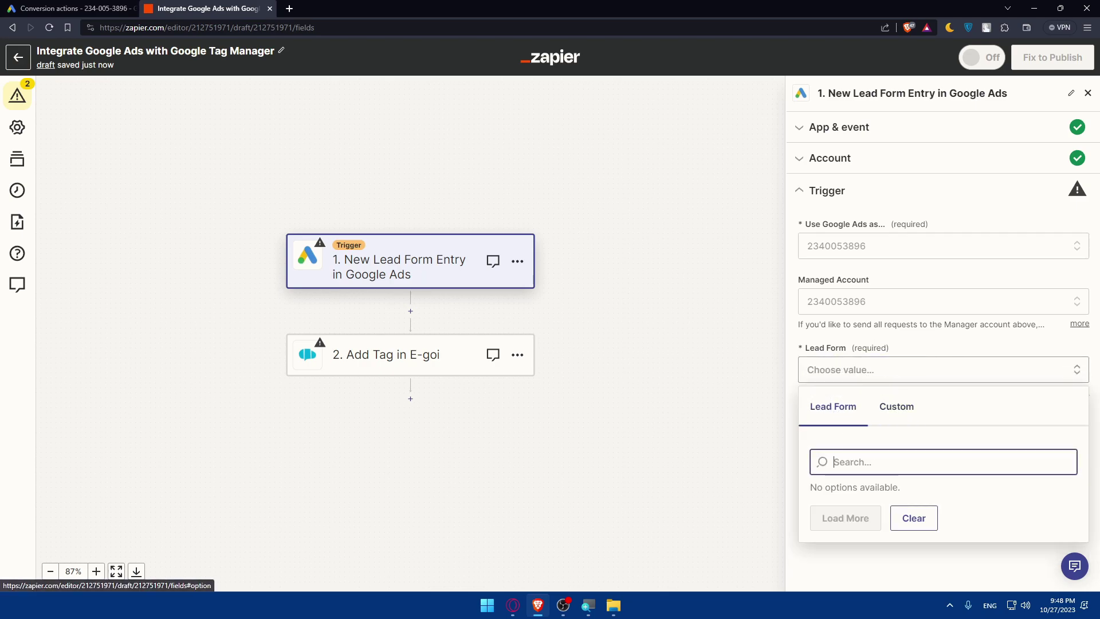
click(916, 526)
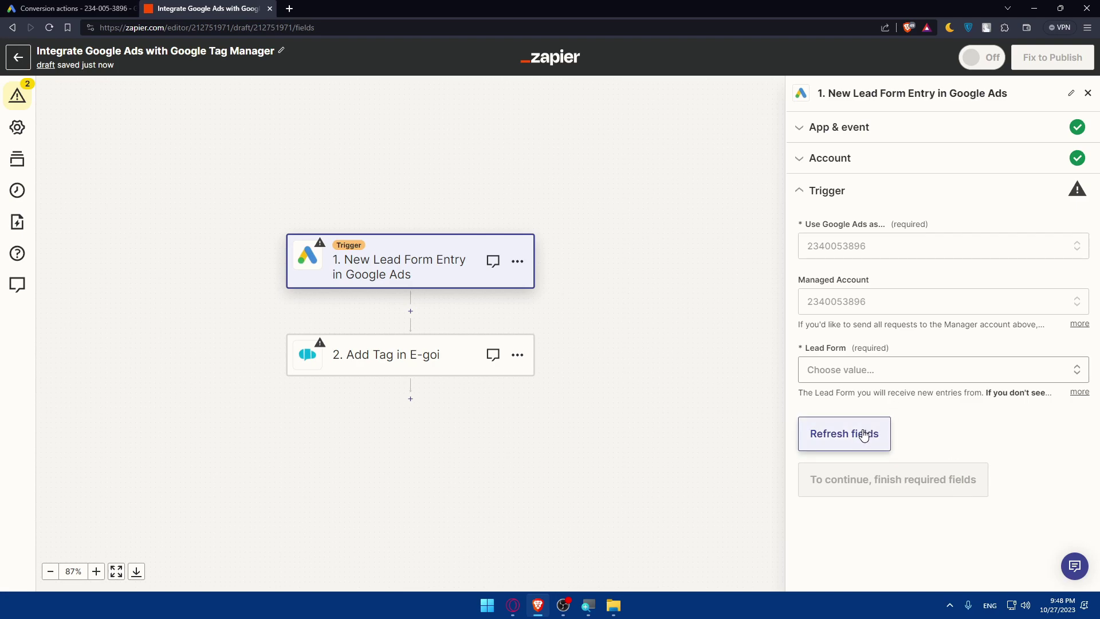
click(425, 355)
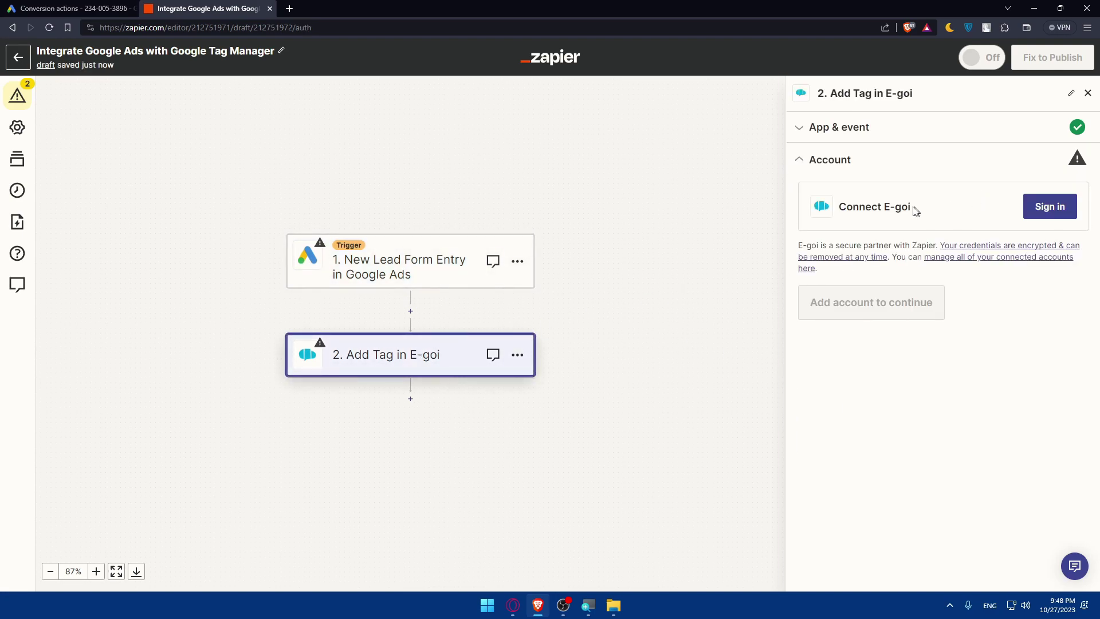
Start the E-goi API-key sign-in, then return to the step showing E-goi with Add Tag.
click(1045, 207)
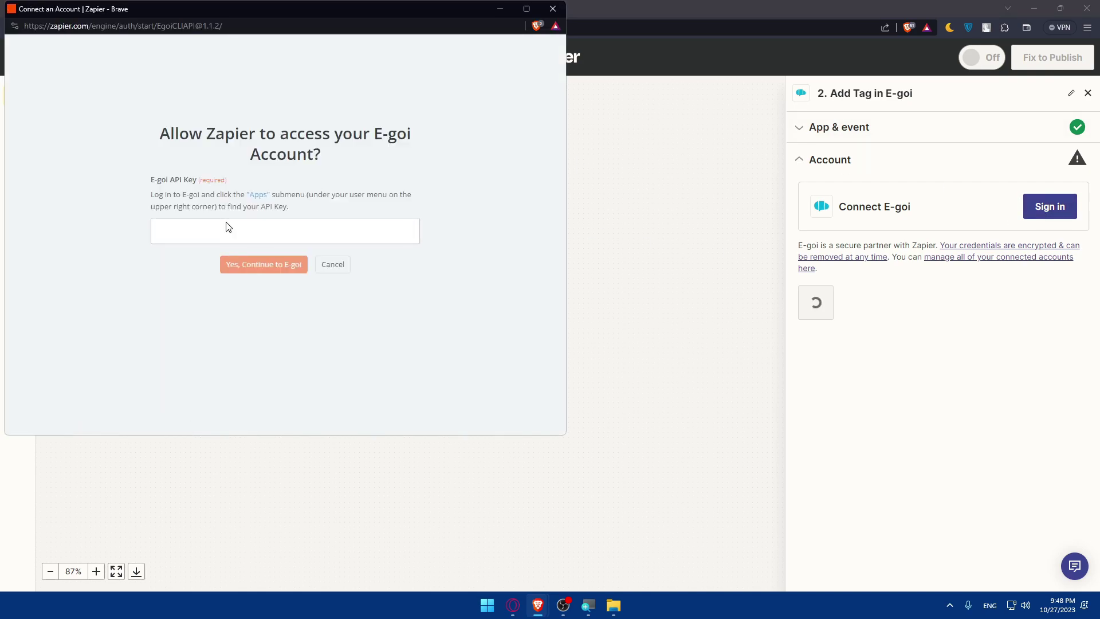
click(228, 227)
click(639, 129)
click(840, 131)
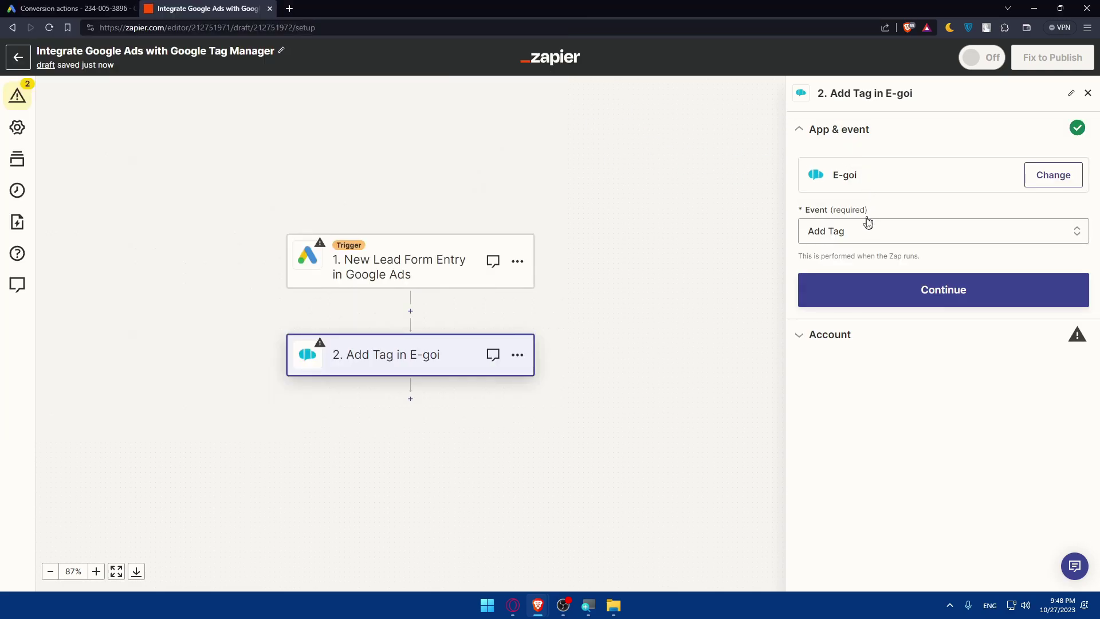